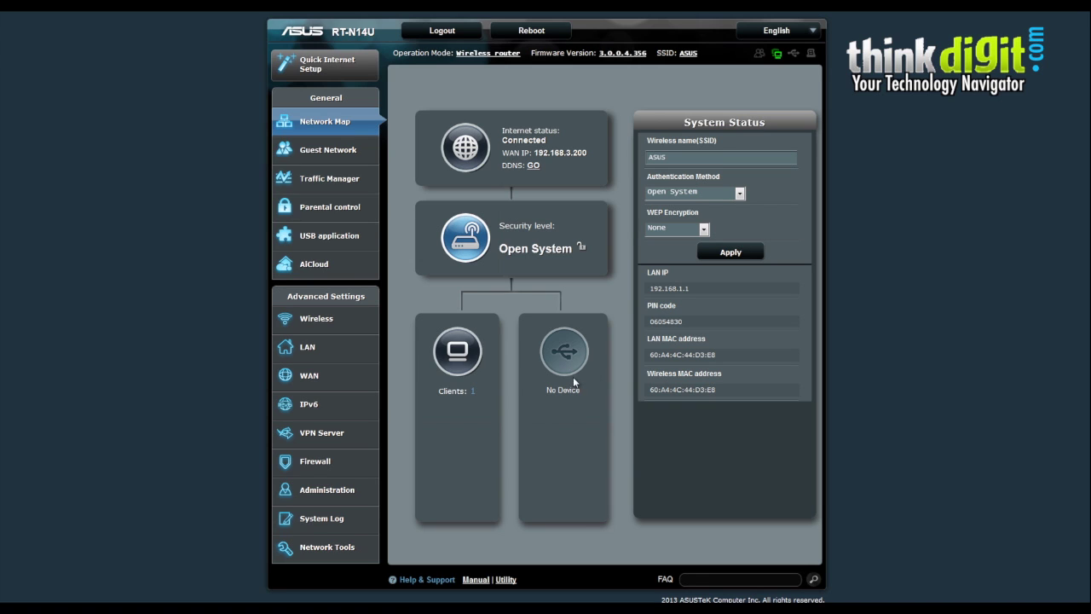
Review the RT-N14U's general feature pages: Guest Network, Traffic Manager with QoS and Traffic Monitor, Parental control, USB application and AiCloud.
left_click(335, 159)
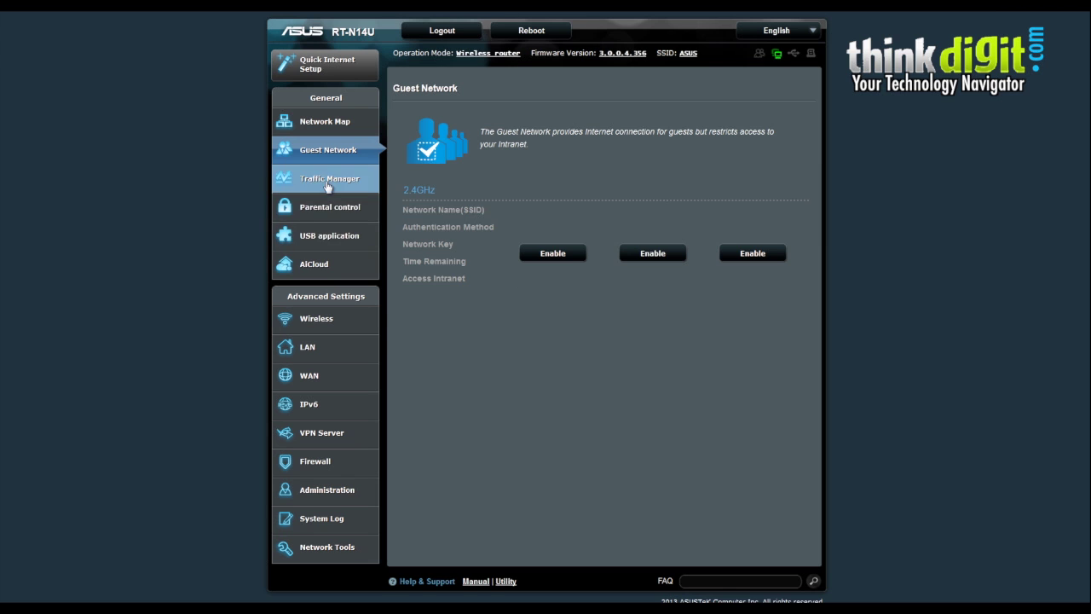
left_click(327, 182)
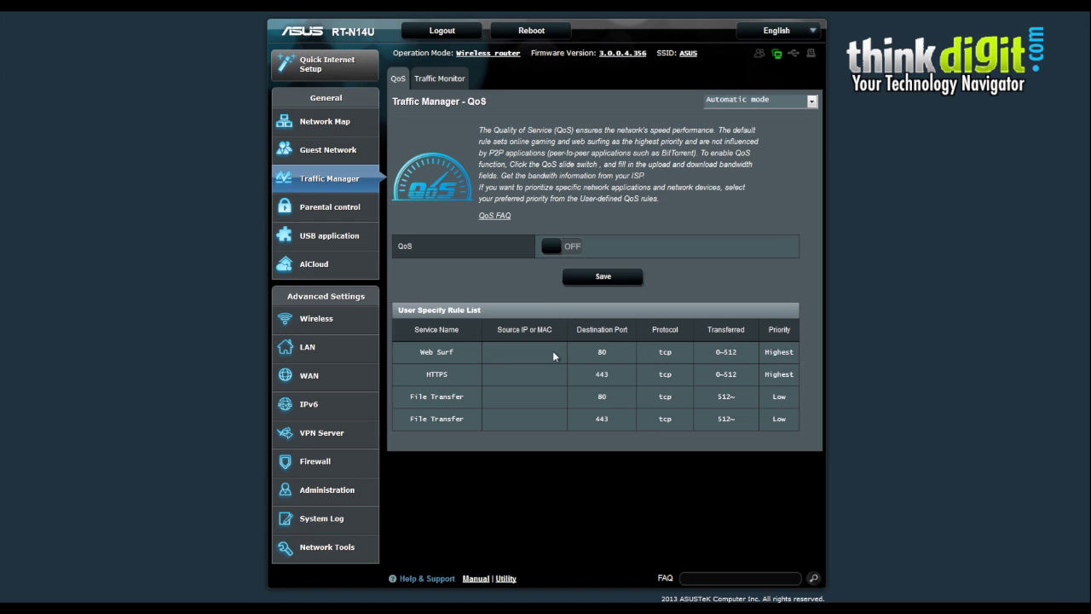
left_click(429, 78)
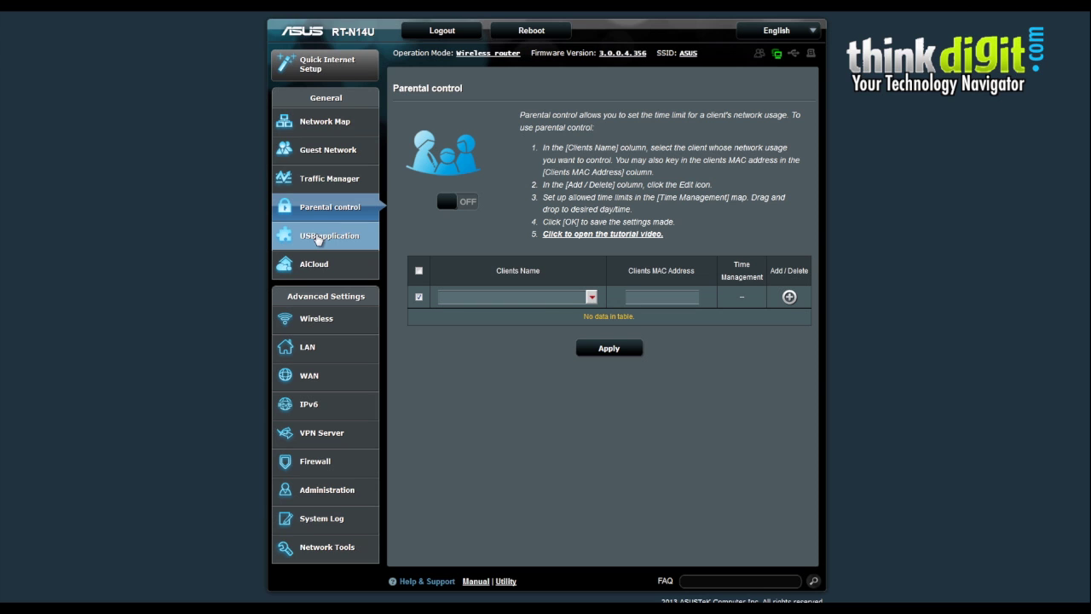
left_click(318, 238)
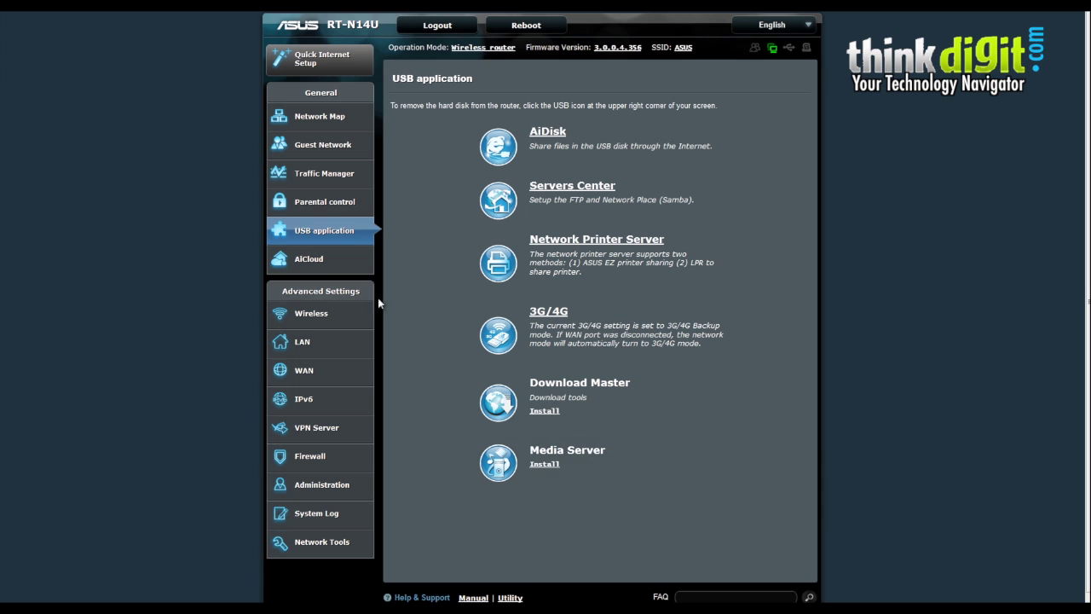
left_click(321, 271)
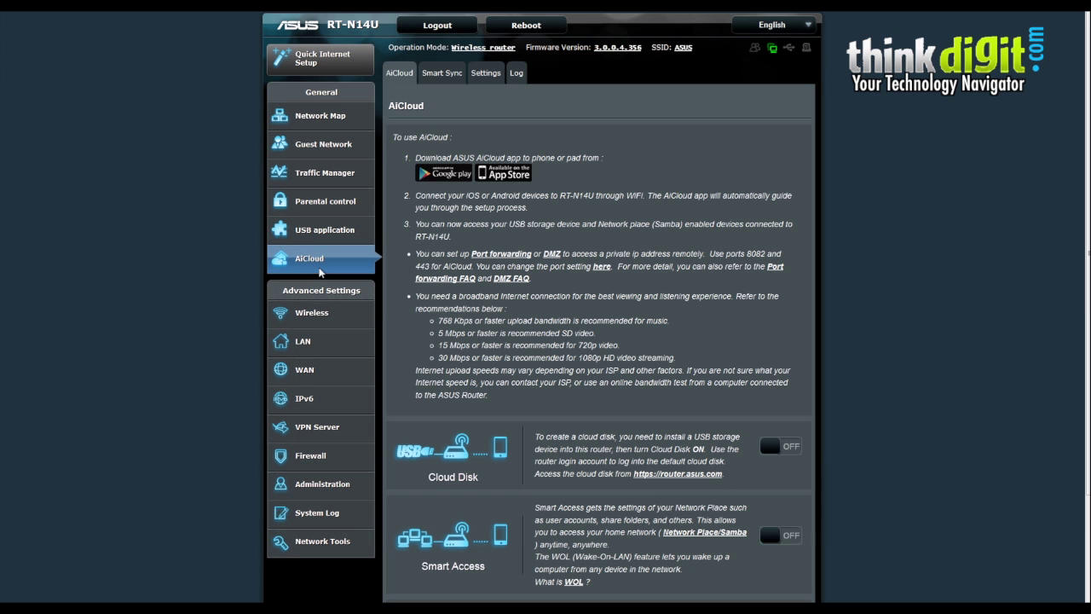
Examine the RT-N14U's wireless settings: General, WPS, Bridge, Wireless MAC Filter and Professional.
left_click(317, 315)
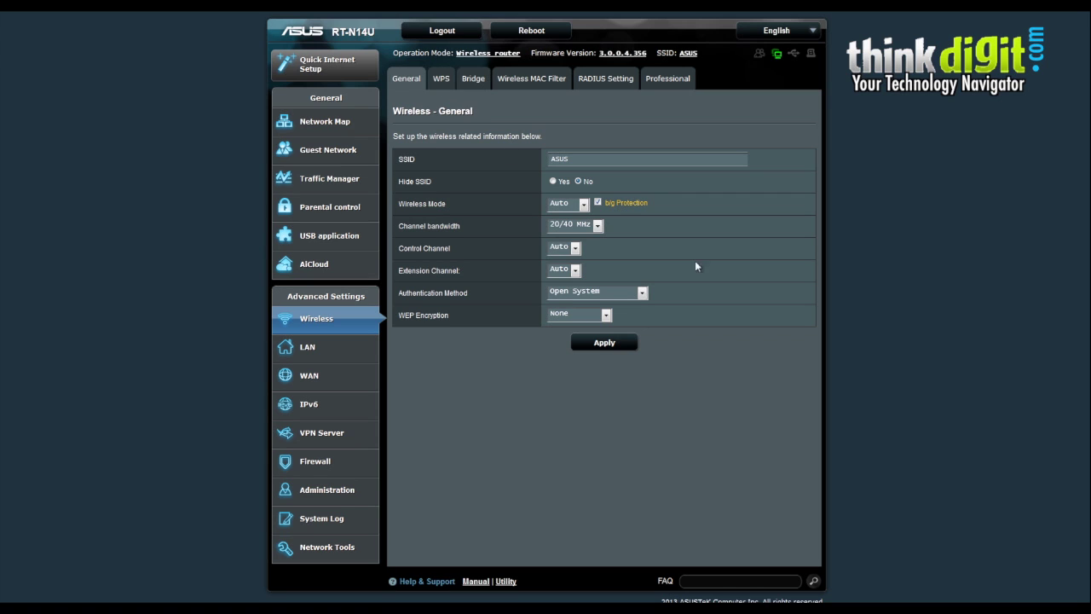
left_click(448, 87)
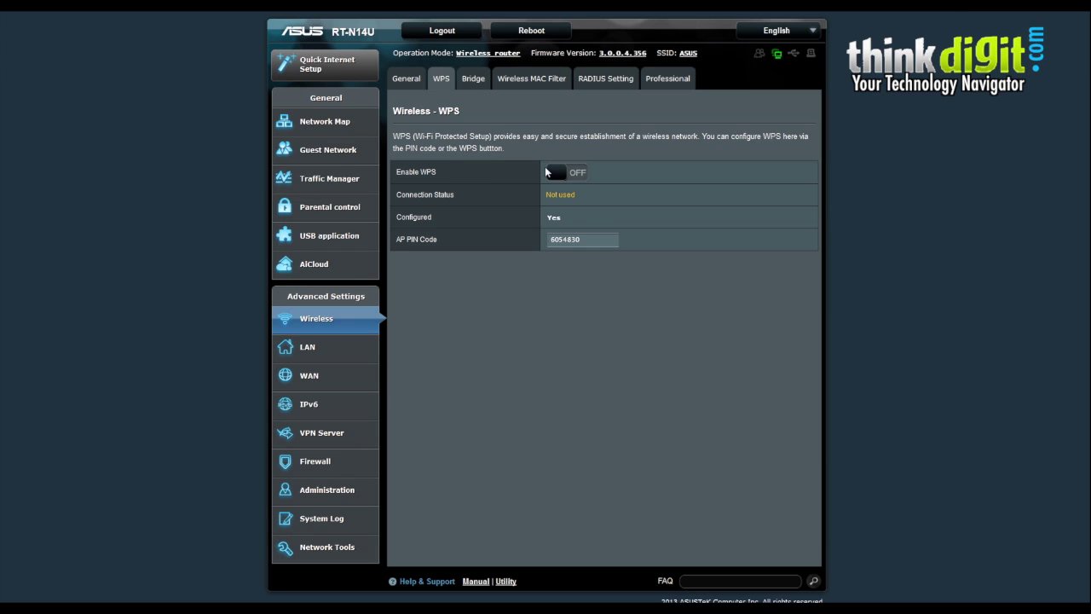
left_click(473, 78)
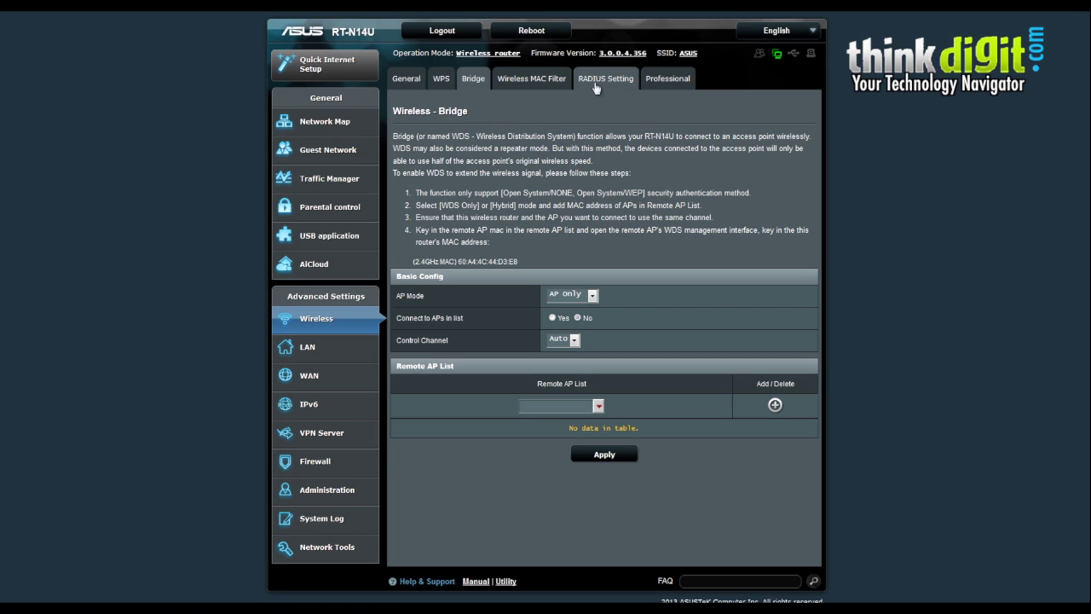
left_click(532, 78)
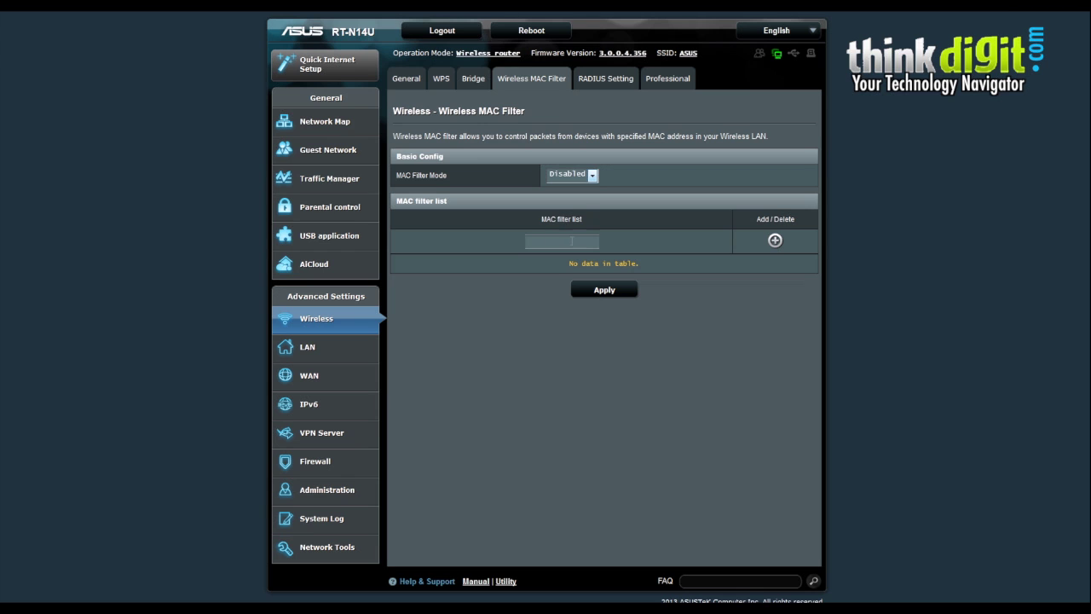
left_click(661, 83)
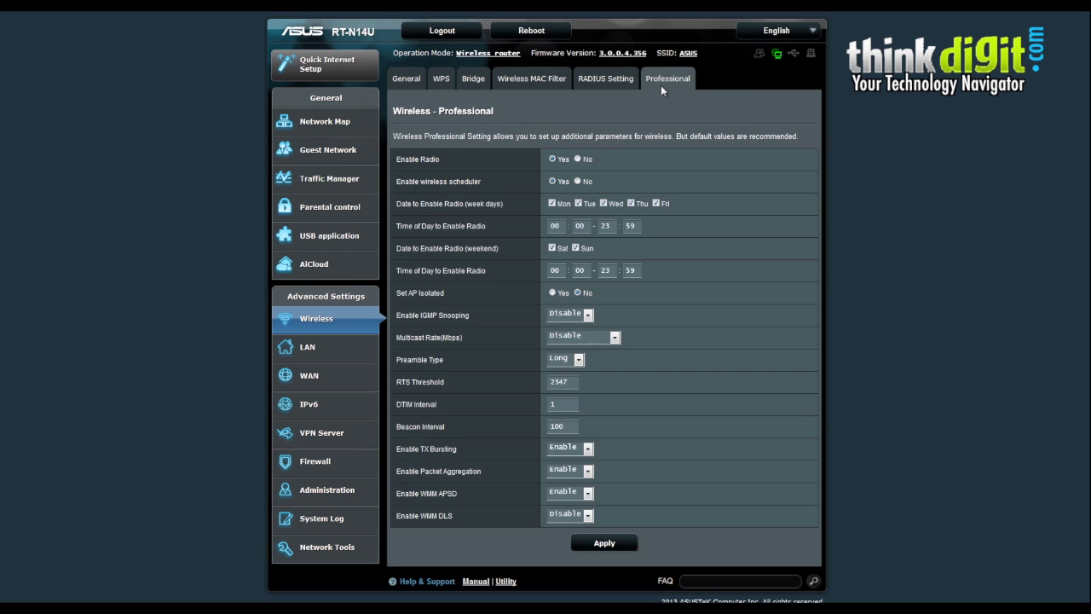
Look through the RT-N14U's LAN IP, WAN Internet Connection, IPv6 and VPN Server settings.
left_click(332, 354)
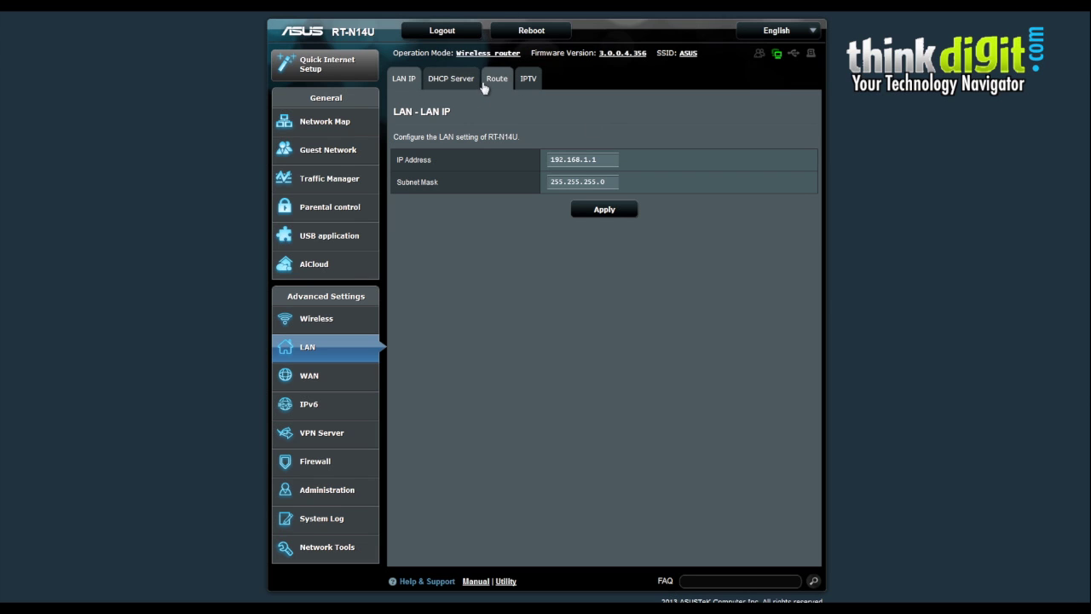
left_click(338, 379)
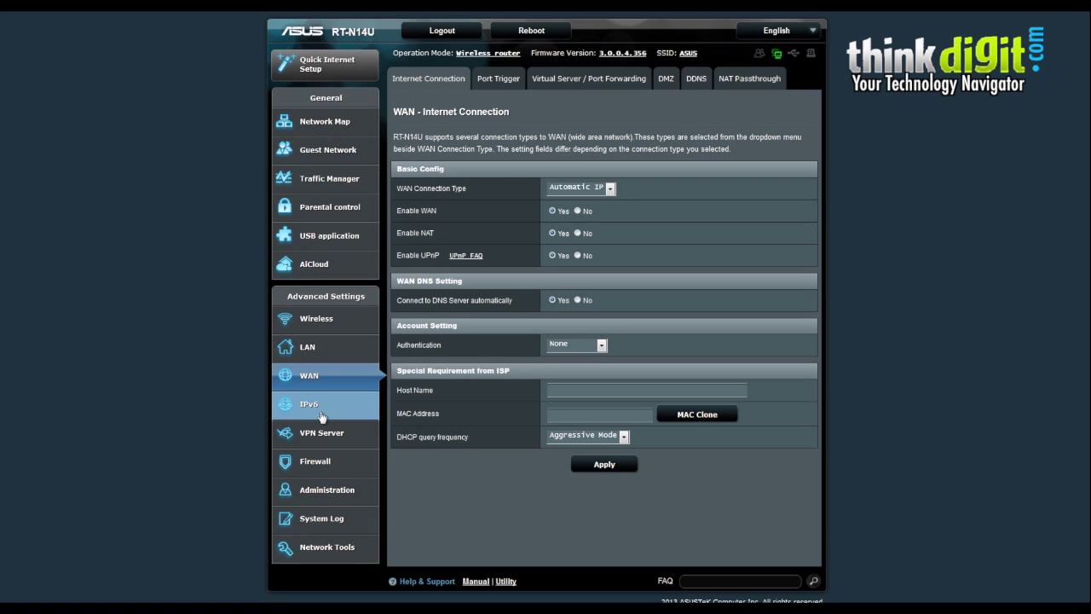
left_click(320, 409)
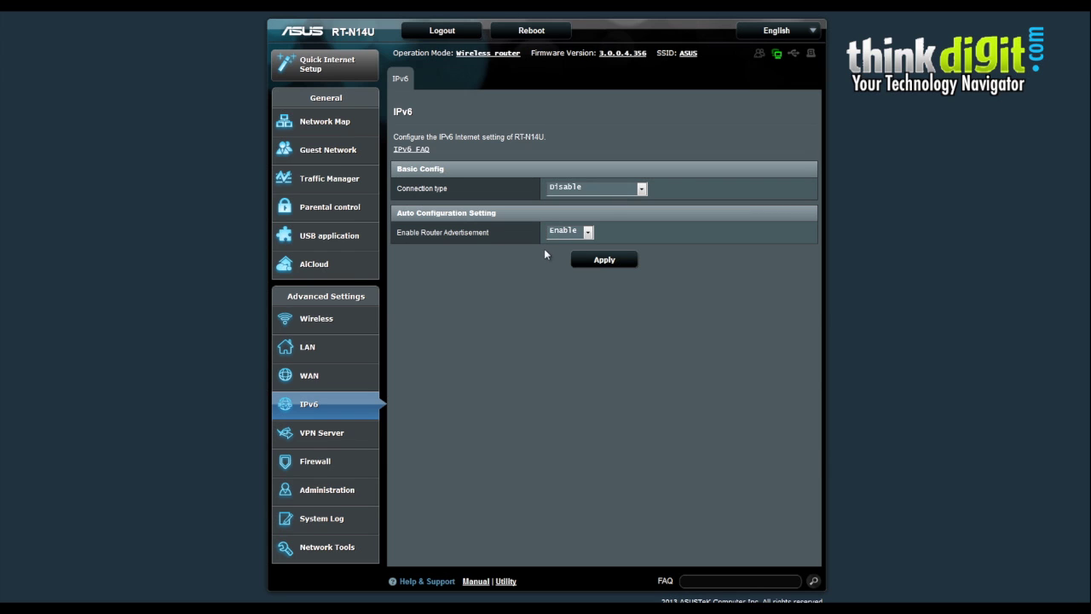
left_click(347, 437)
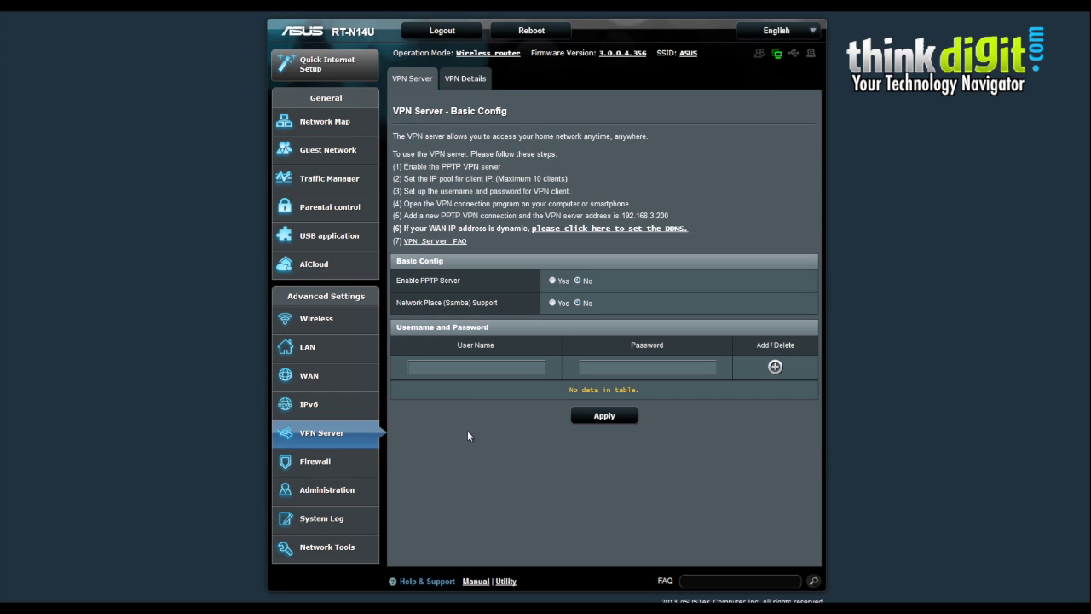
Examine the firewall's general settings and its URL, keyword and network services filters.
left_click(370, 467)
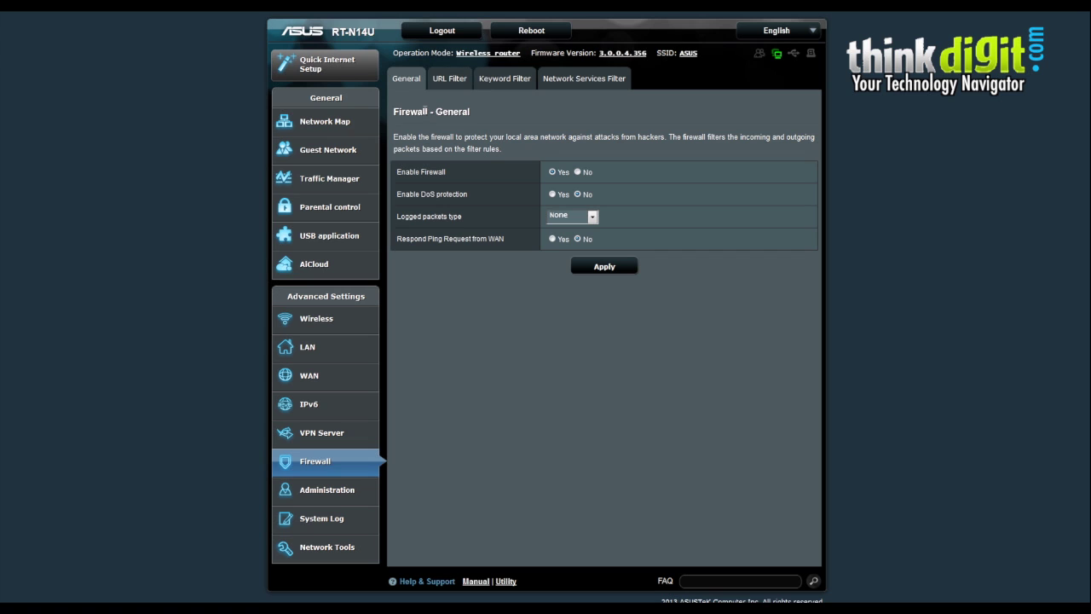
left_click(448, 89)
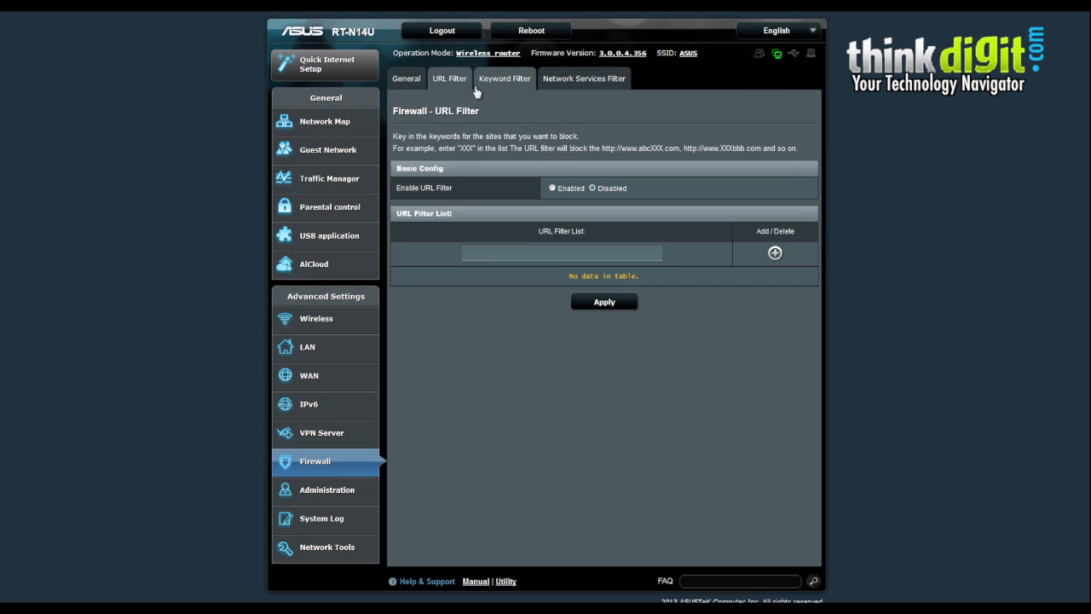
left_click(486, 86)
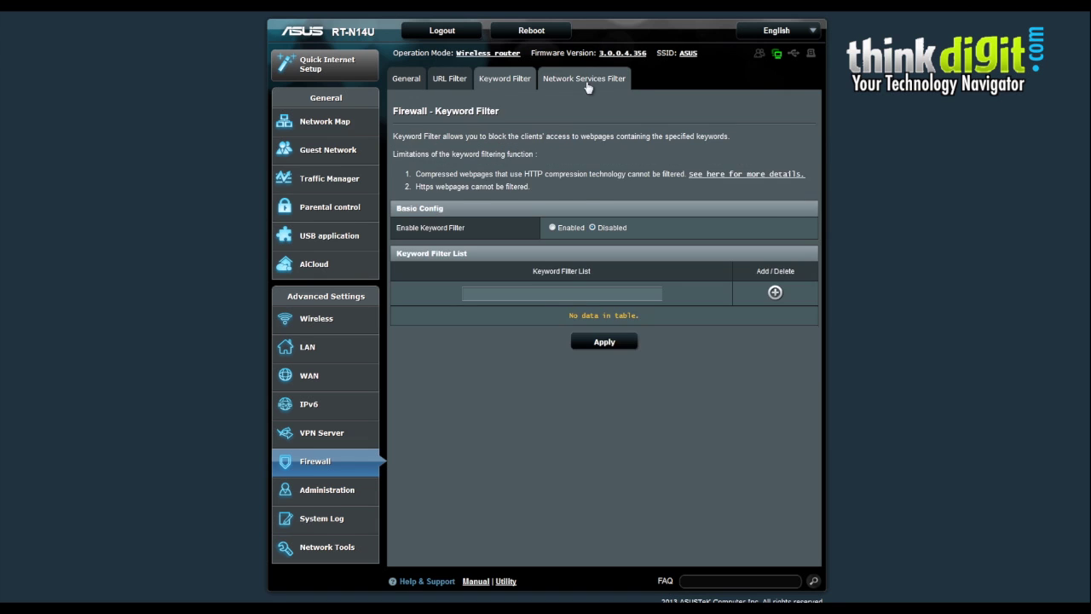
left_click(586, 85)
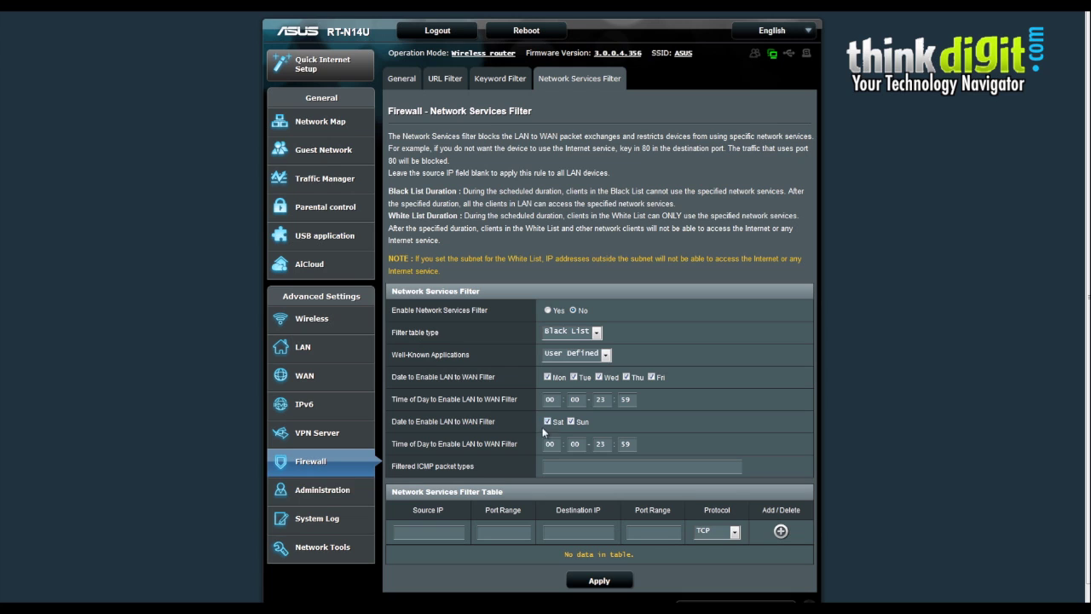
Check the administration options for operation mode, firmware upgrade and restoring, saving or uploading settings.
left_click(322, 501)
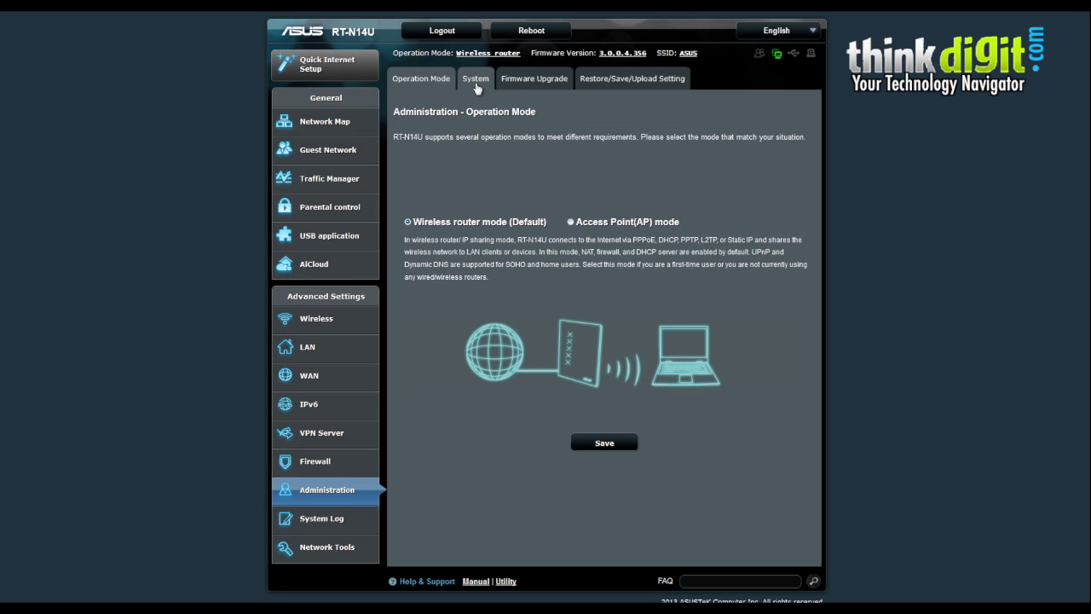
left_click(532, 82)
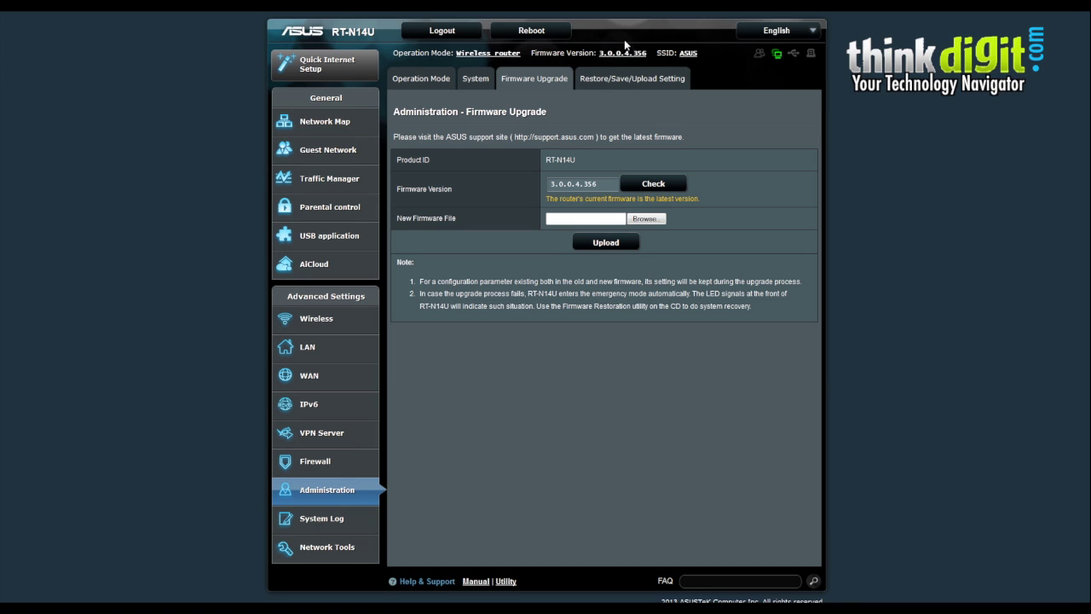
left_click(612, 83)
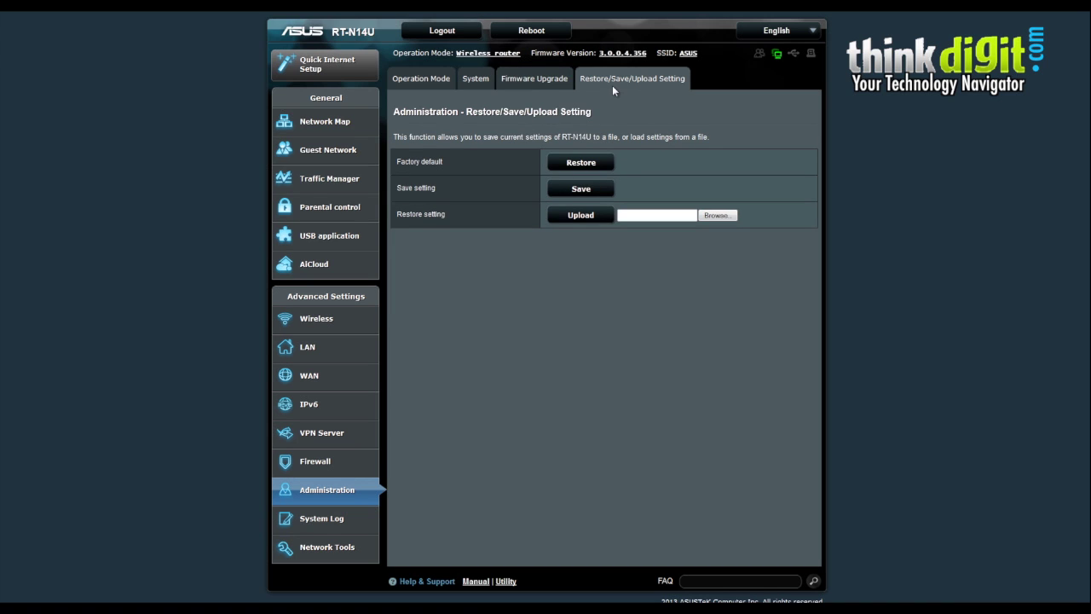
Read through the general system log, and view the port forwarding log and routing table.
left_click(336, 531)
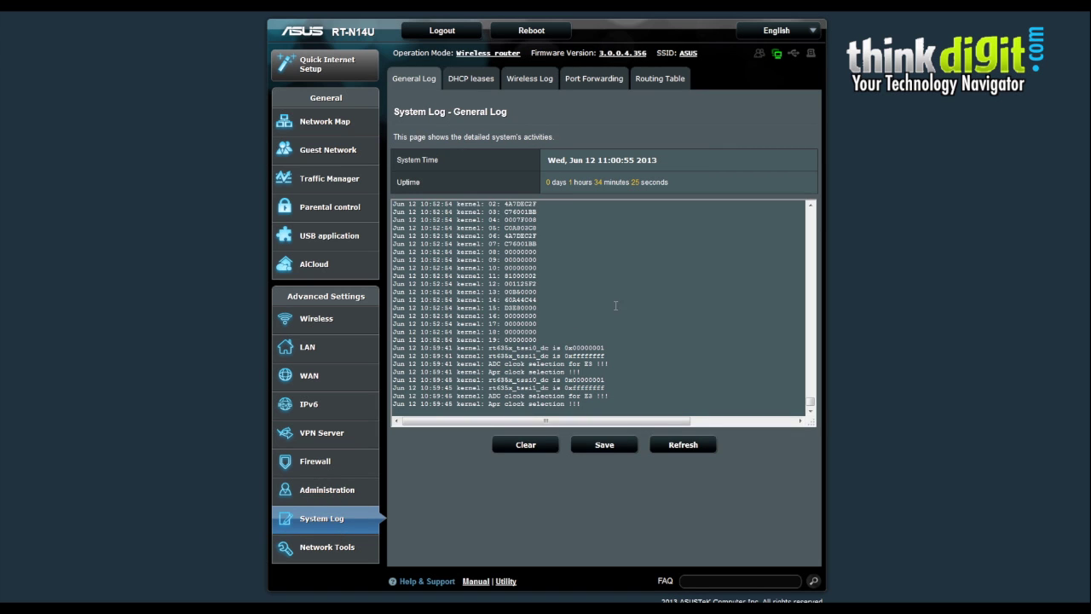
scroll(589, 378, "up", 10)
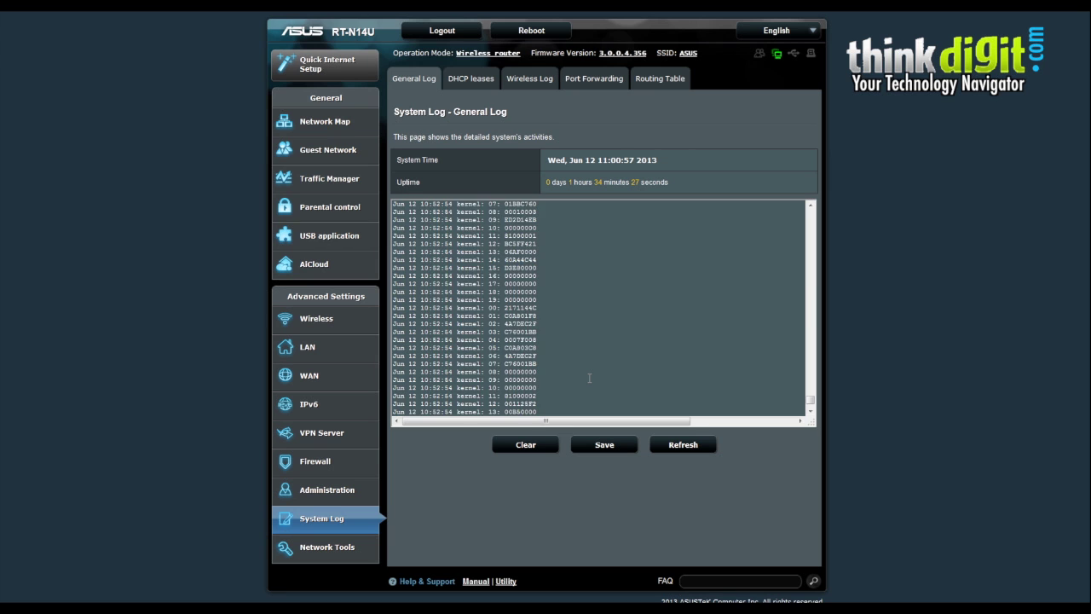
scroll(589, 378, "up", 6)
scroll(565, 384, "down", 5)
scroll(565, 385, "down", 8)
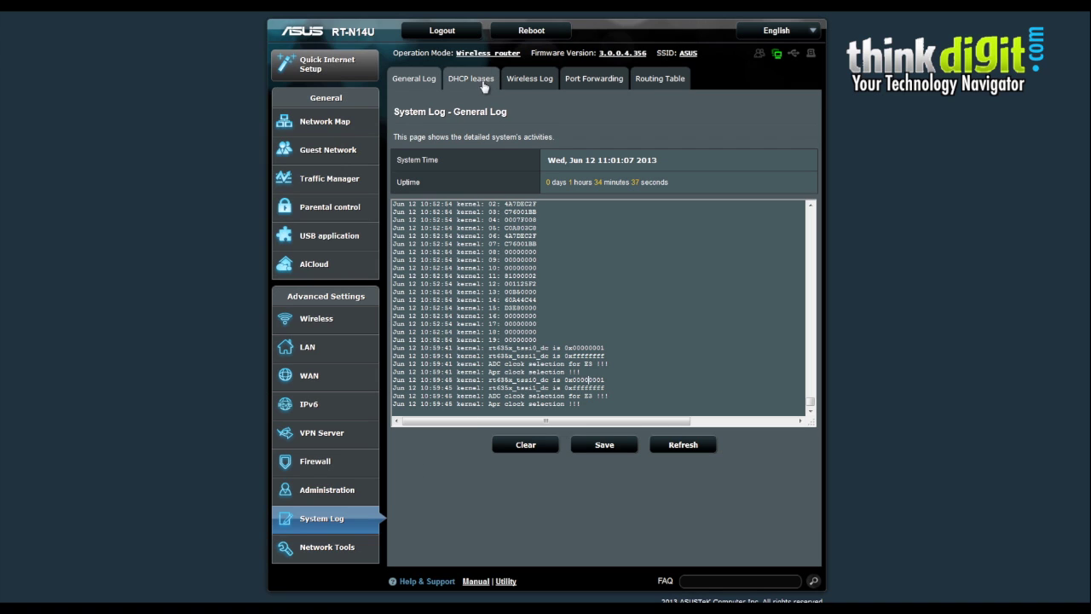
left_click(588, 84)
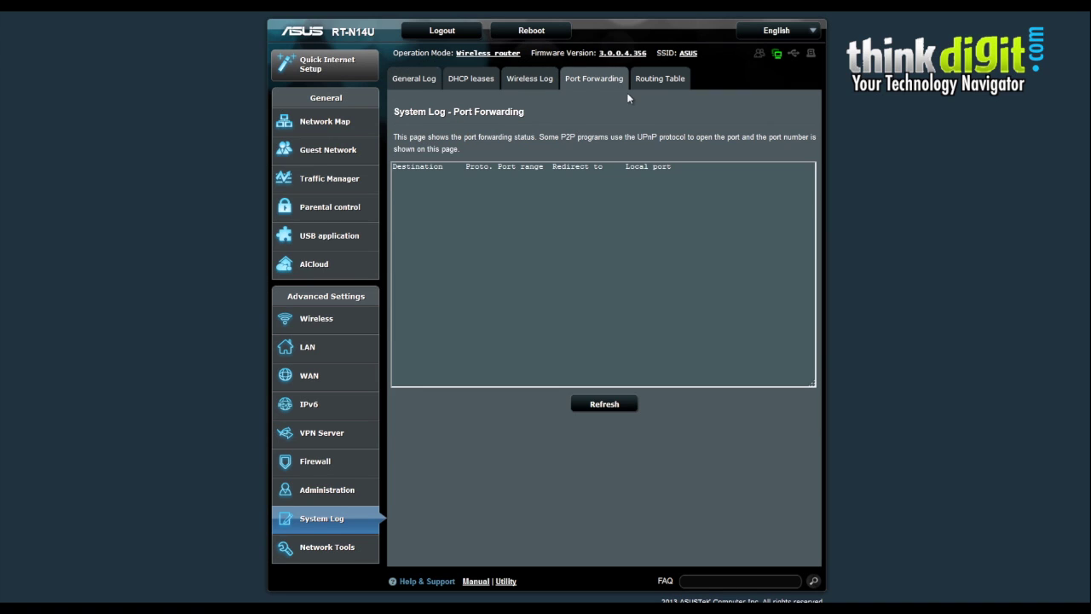
left_click(654, 79)
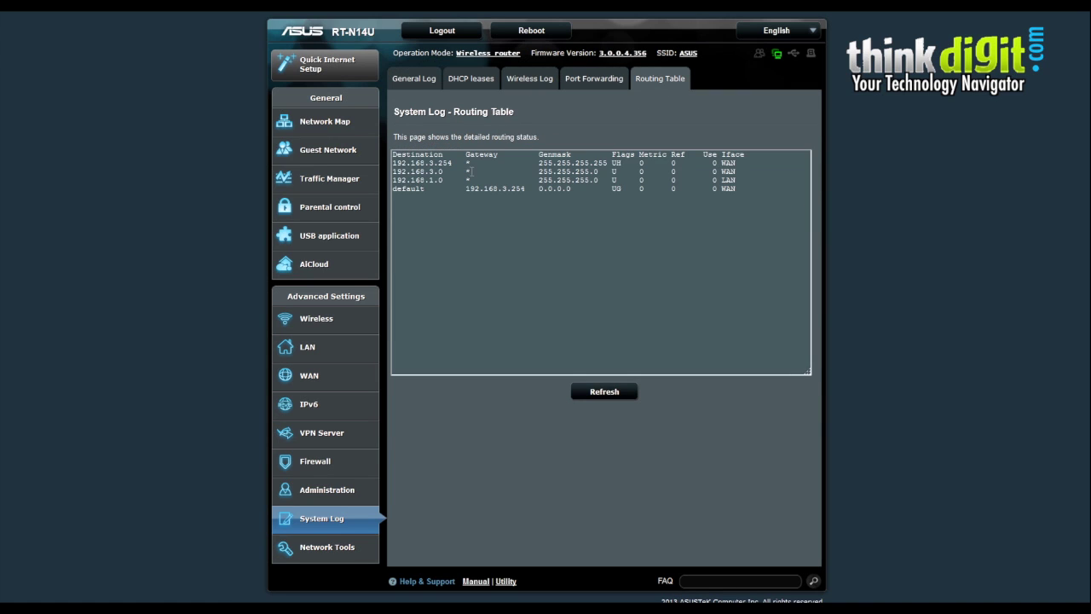
Look over the network tools: Network Analysis, Netstat and Wake on LAN.
left_click(376, 546)
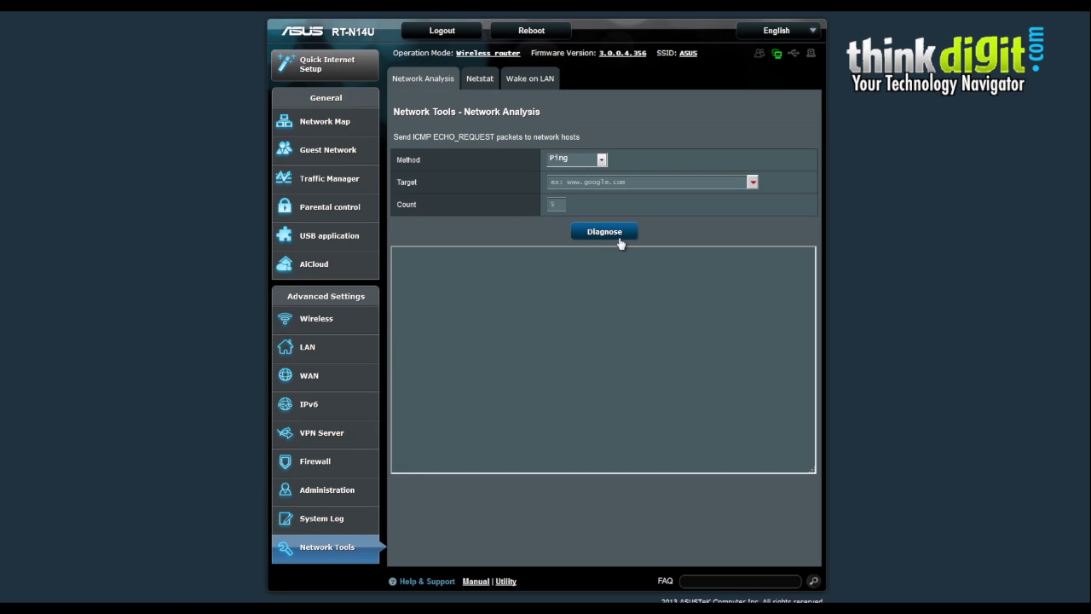
left_click(483, 84)
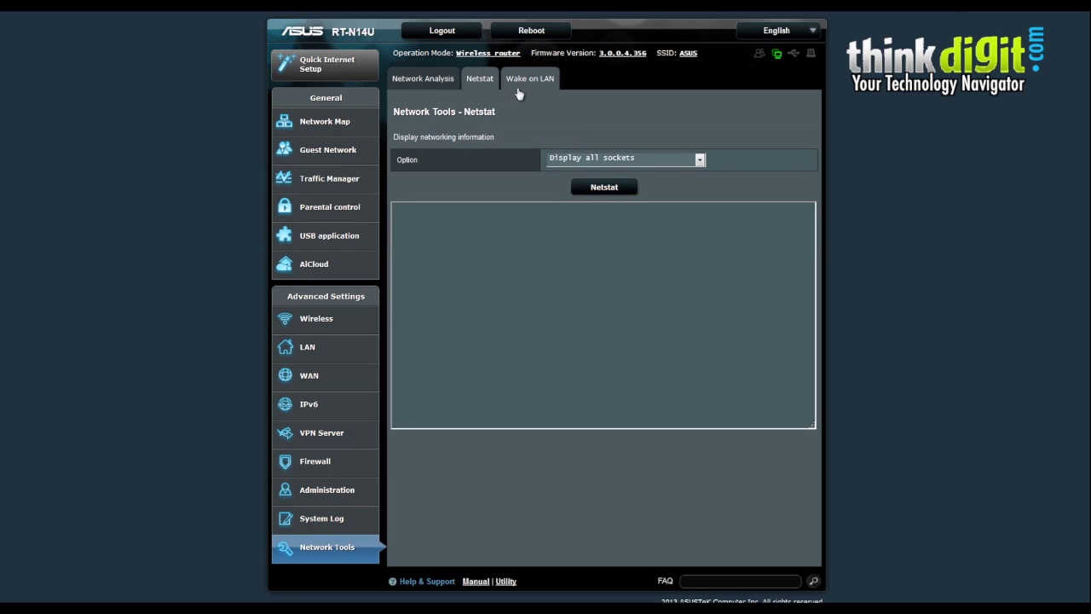
left_click(536, 92)
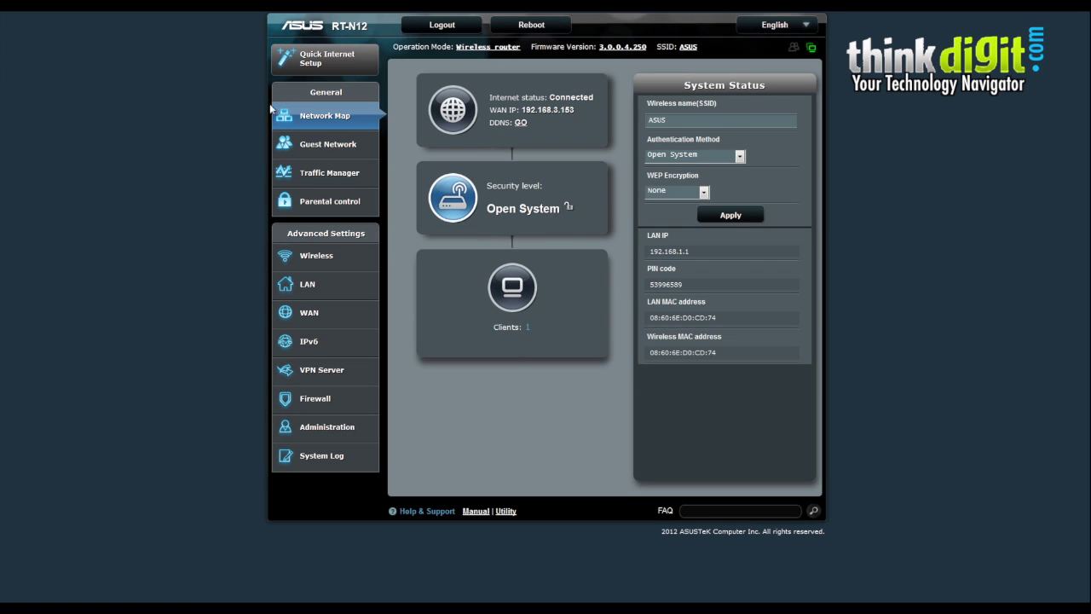
On the RT-N12, review Guest Network, the Traffic Monitor and Parental control, including its list of selectable clients.
left_click(317, 142)
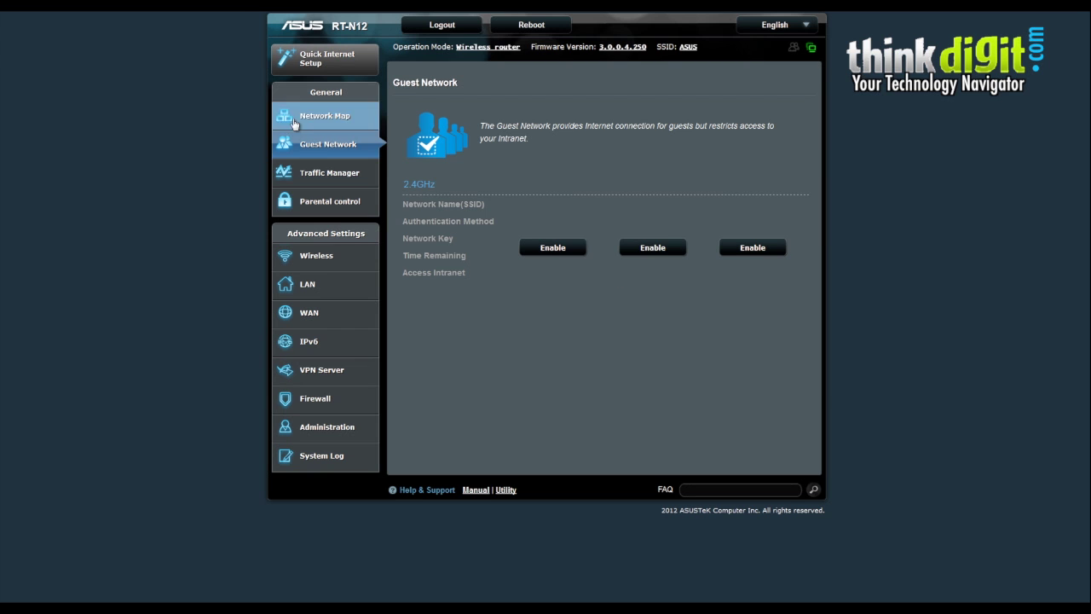
left_click(341, 177)
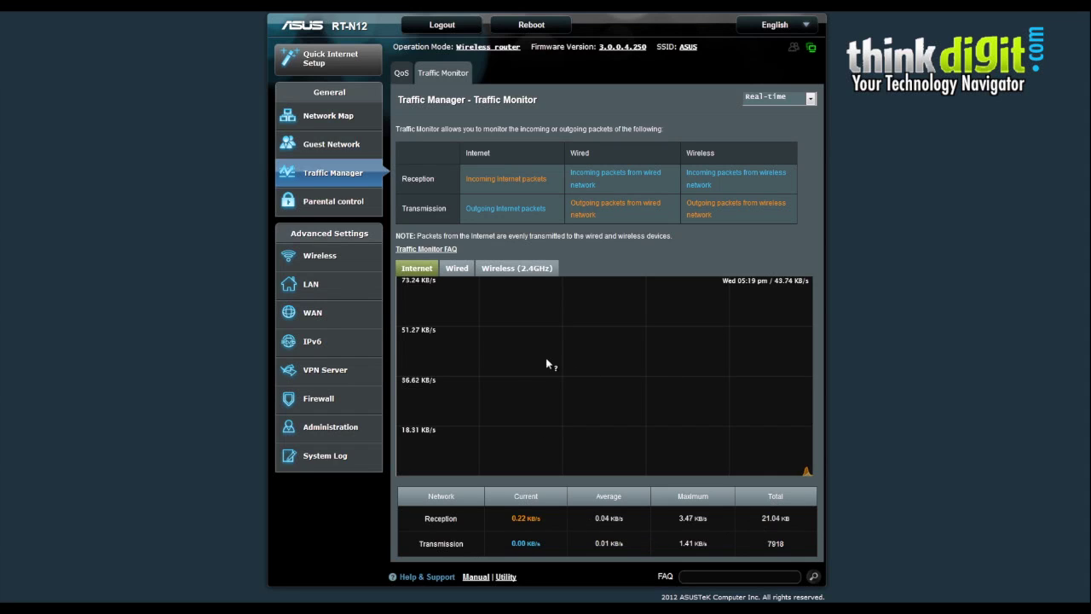
left_click(327, 201)
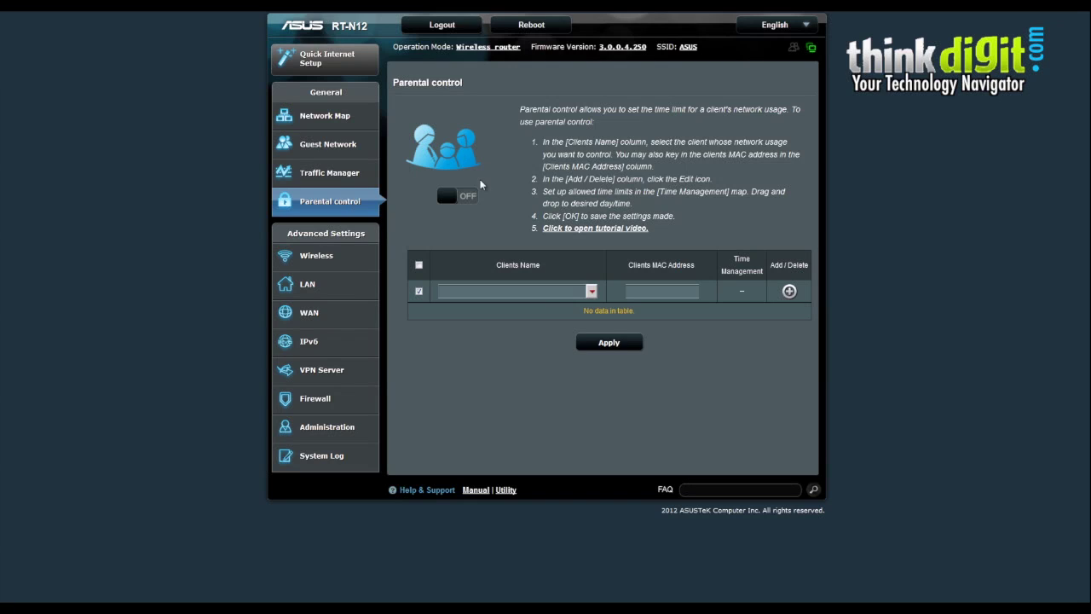
left_click(591, 293)
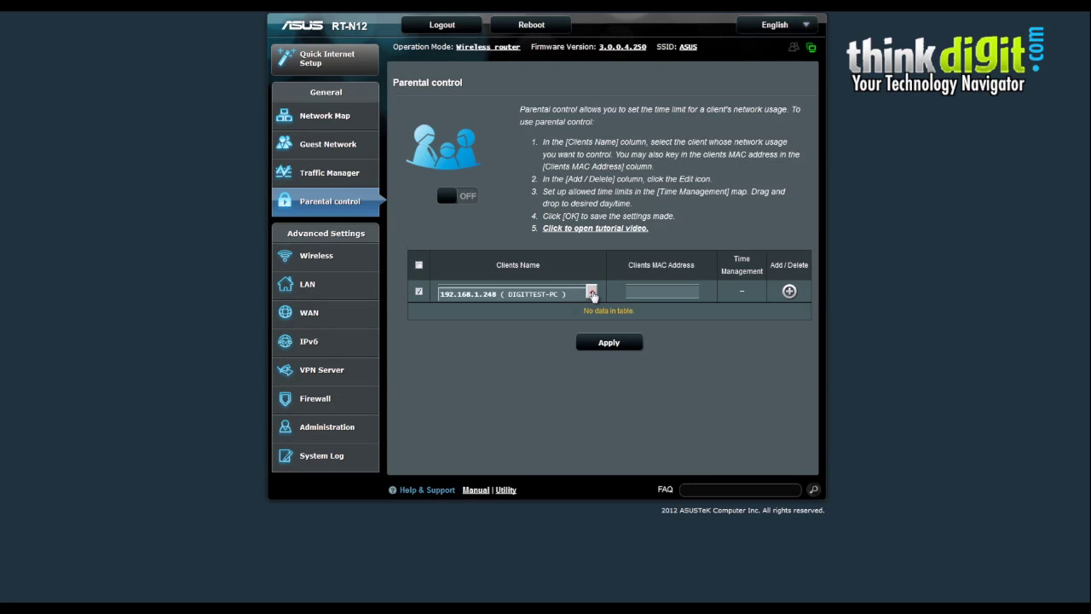
left_click(591, 293)
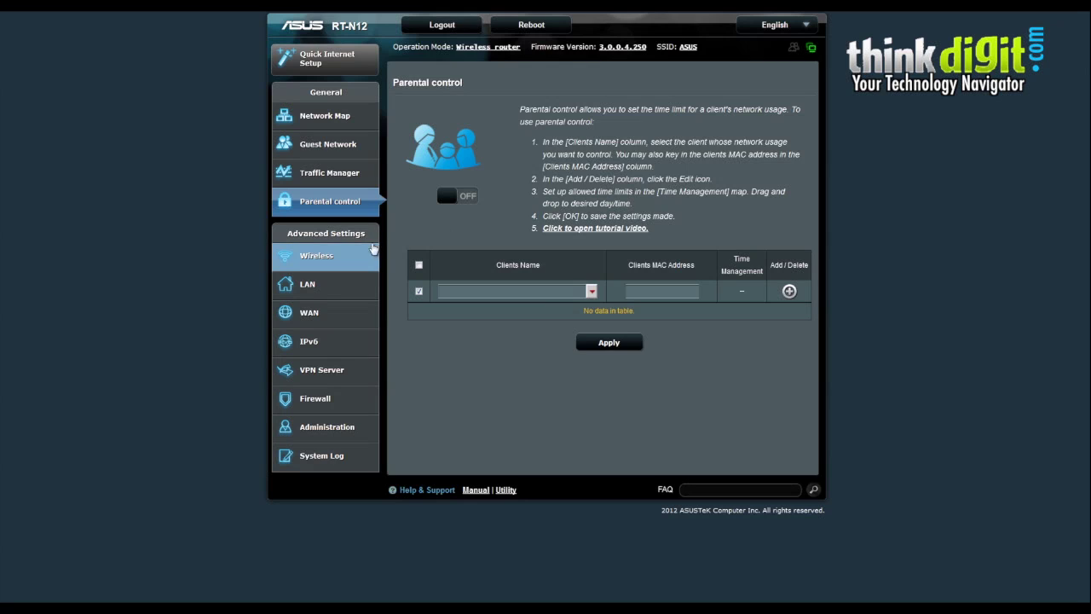
Review the RT-N12's wireless settings: General, WPS, Wireless MAC Filter, RADIUS Setting and Professional.
left_click(348, 257)
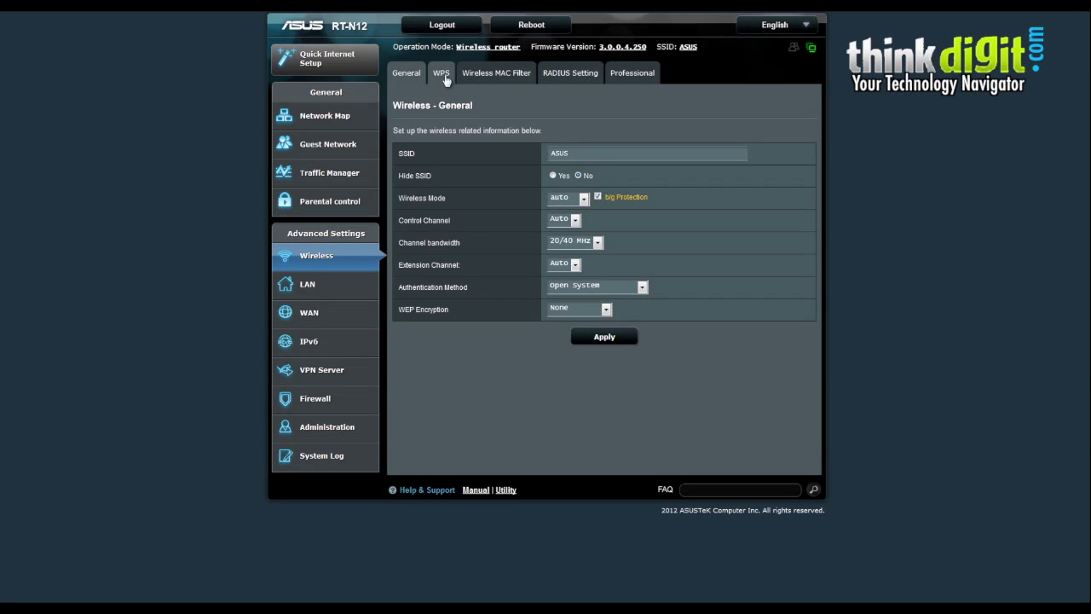
left_click(443, 75)
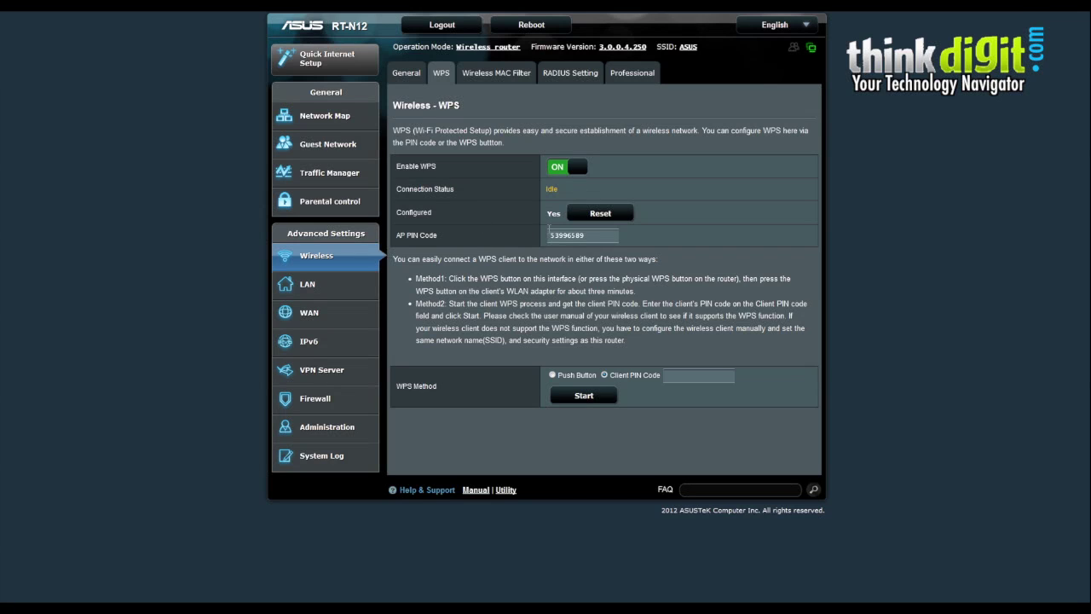
left_click(482, 79)
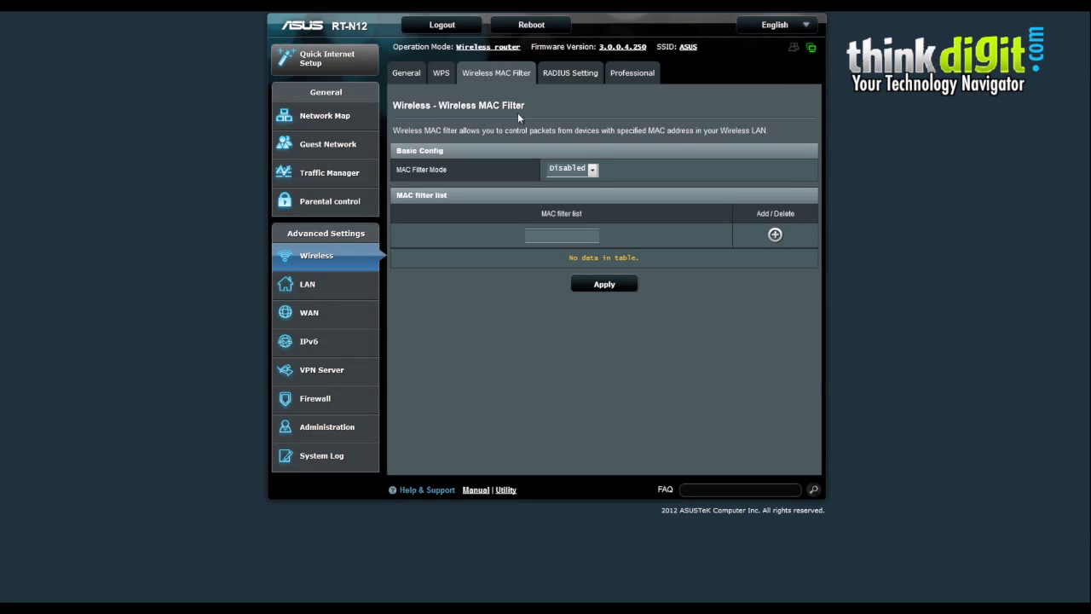
left_click(564, 77)
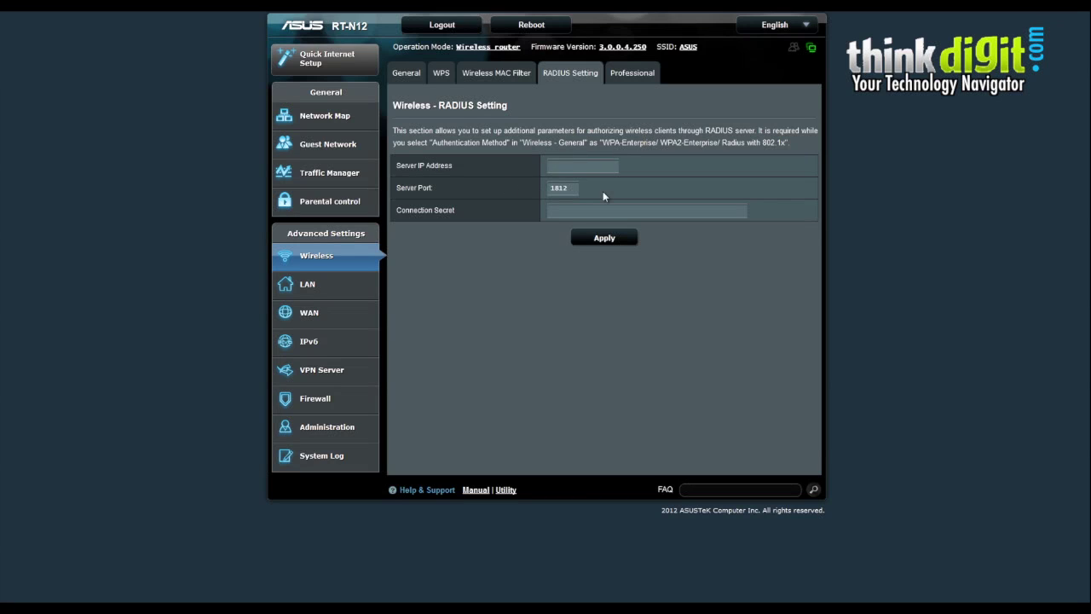
left_click(617, 72)
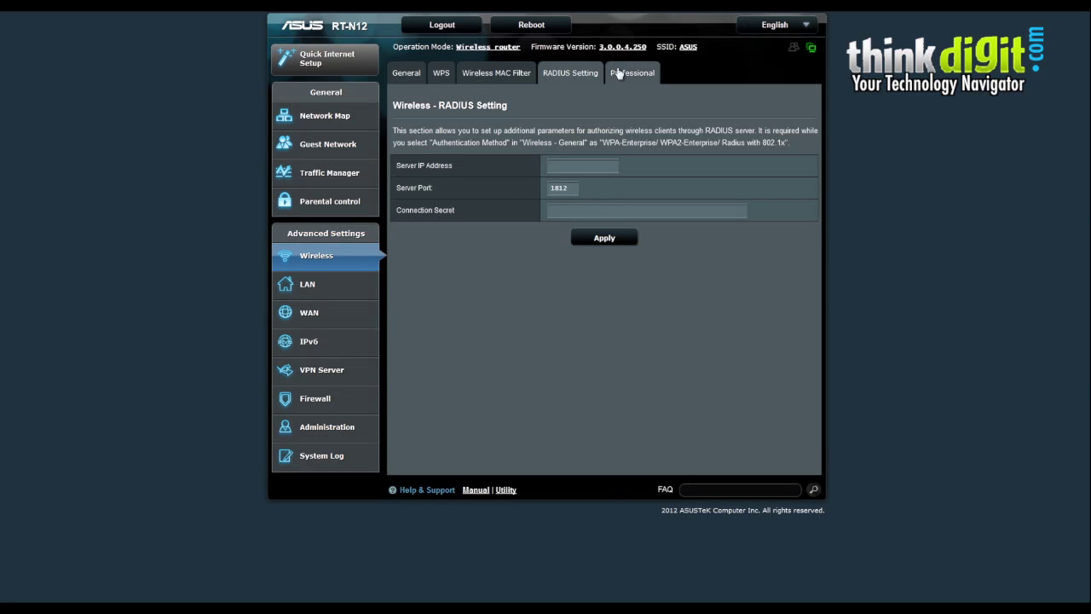
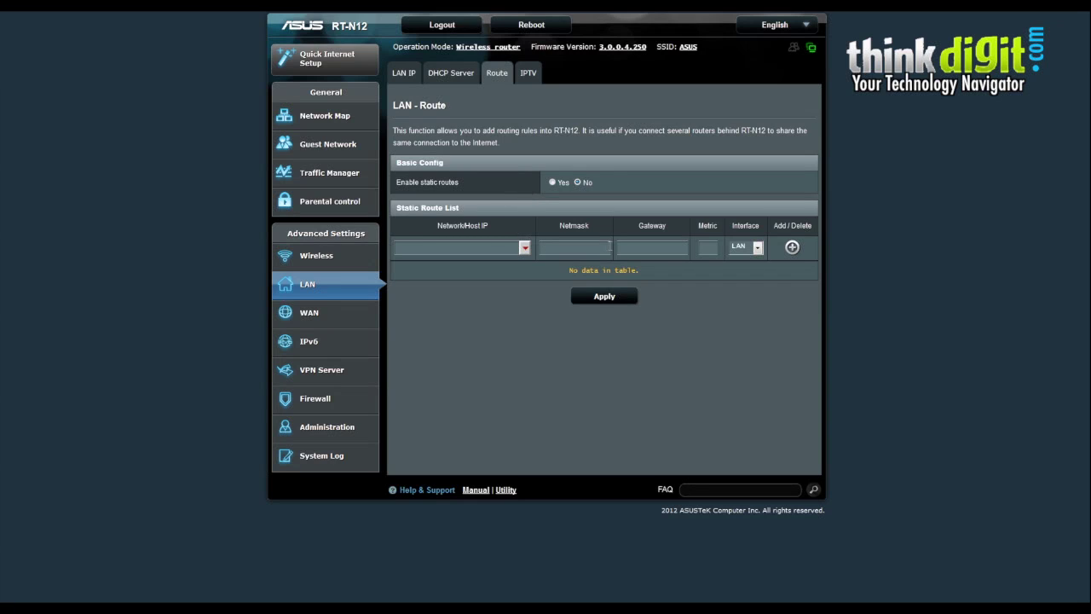
Check the LAN IPTV settings and the WAN options for Internet Connection, Port Trigger, Port Forwarding, DMZ, DDNS and NAT Passthrough.
left_click(532, 76)
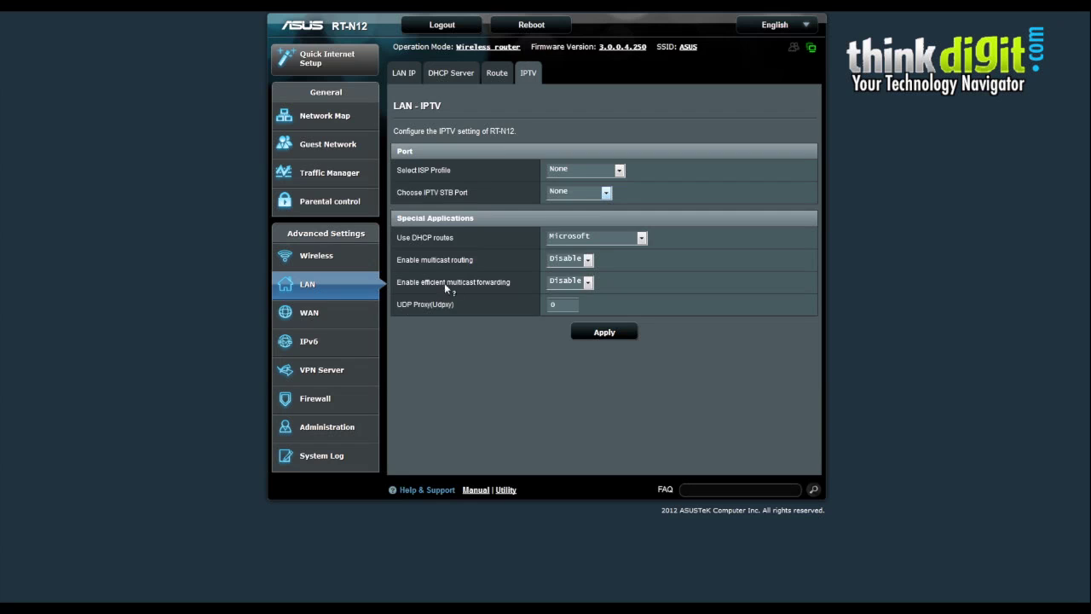
left_click(326, 325)
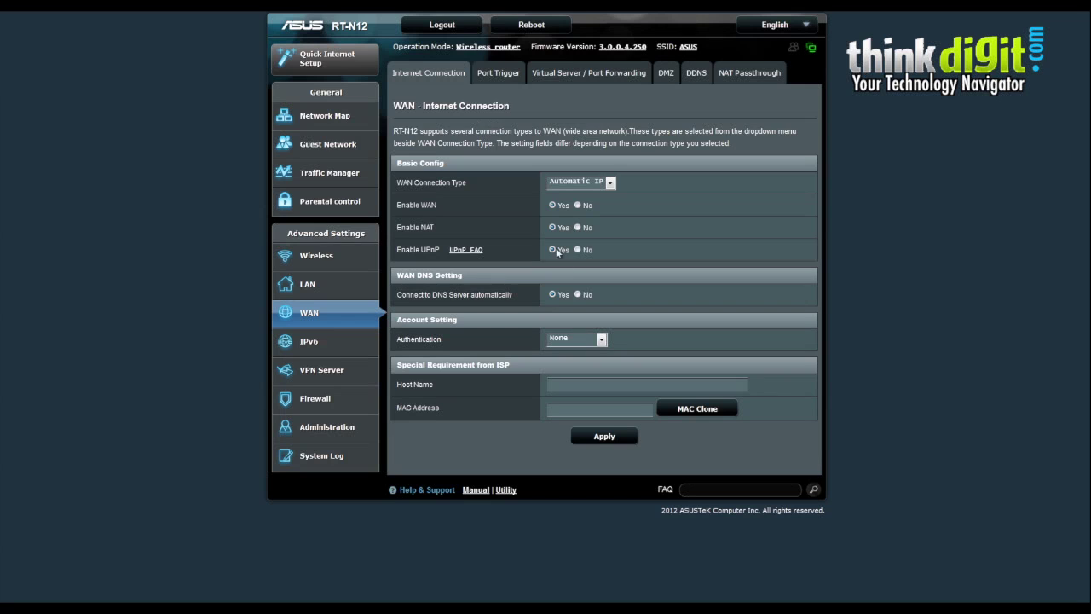
left_click(499, 73)
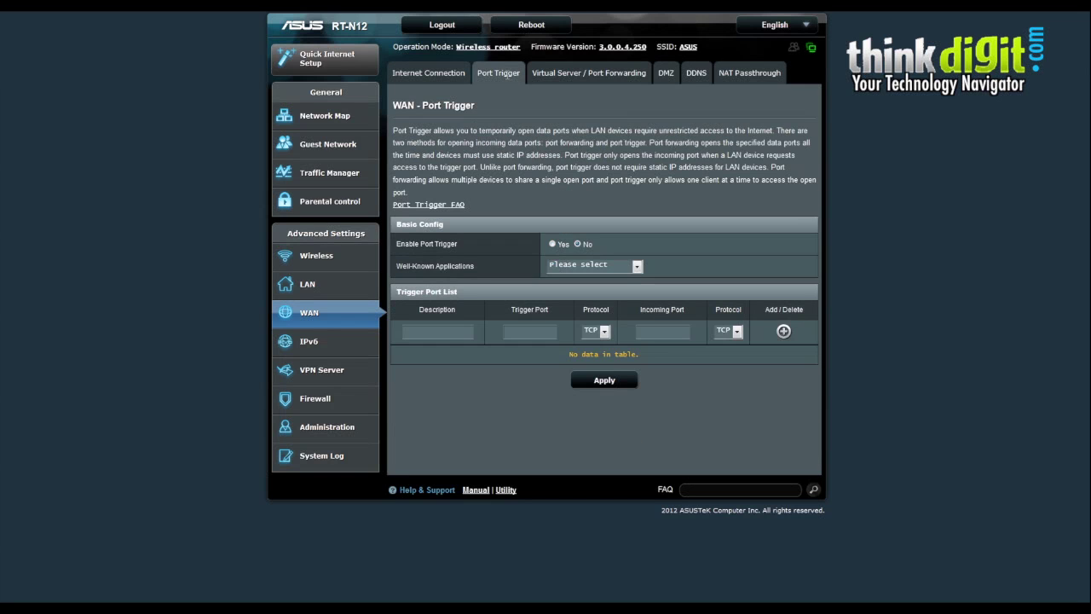
left_click(563, 73)
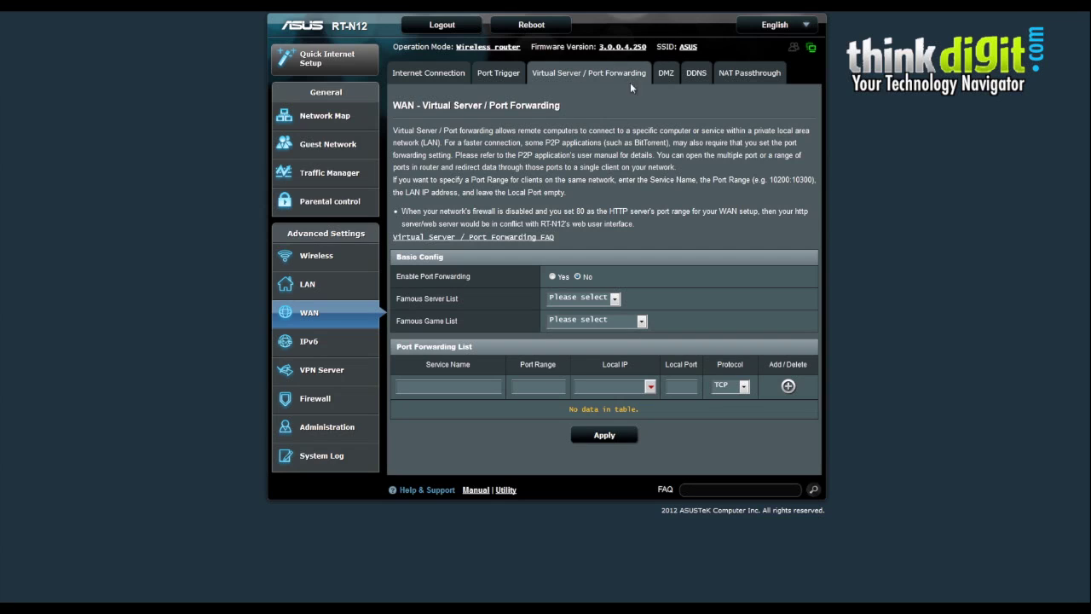
left_click(664, 76)
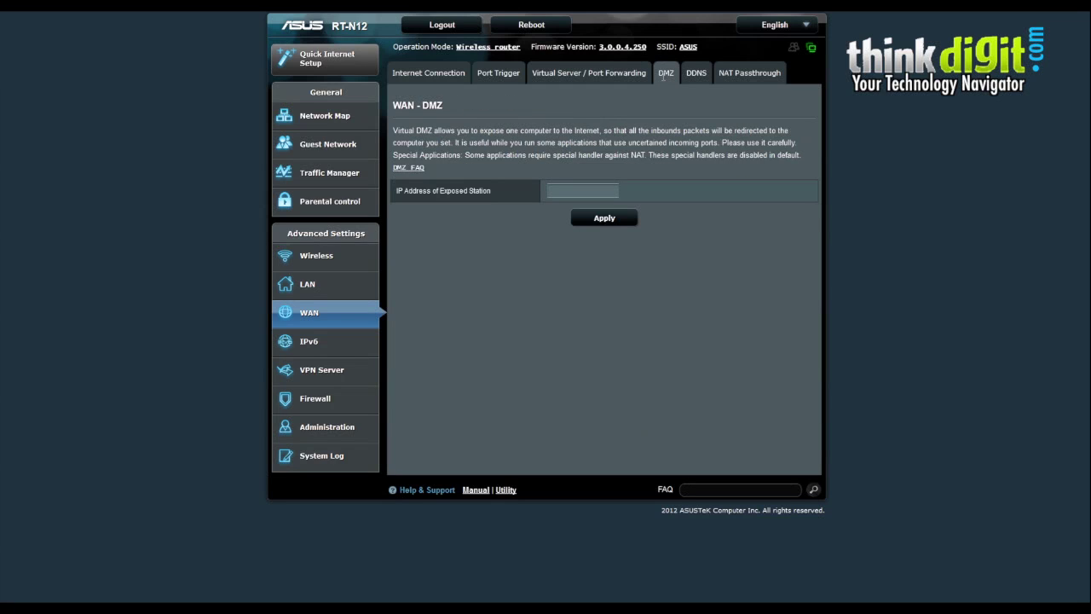
left_click(696, 74)
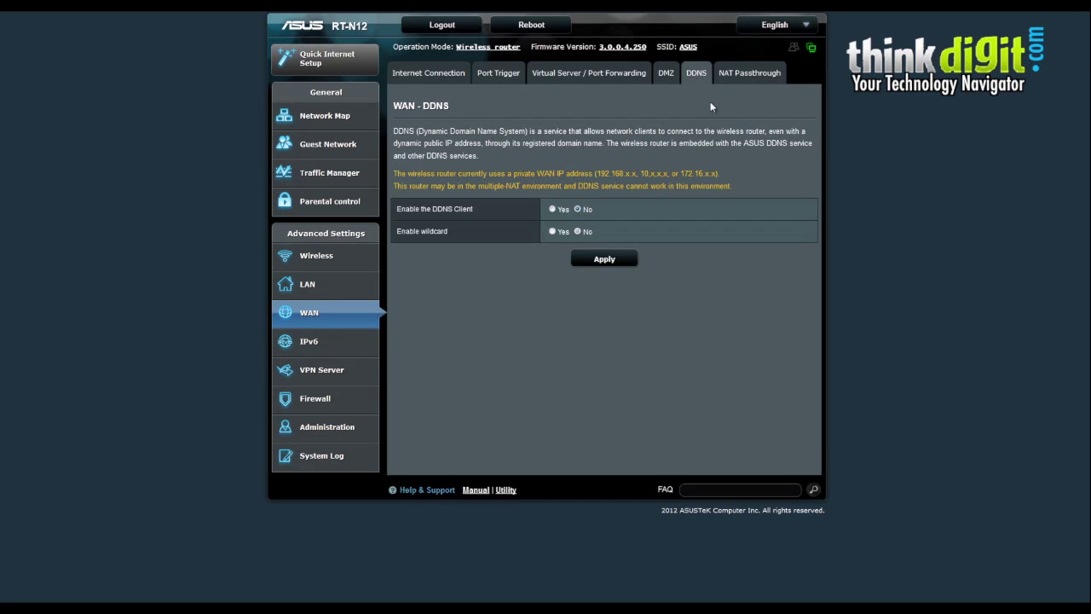
left_click(738, 81)
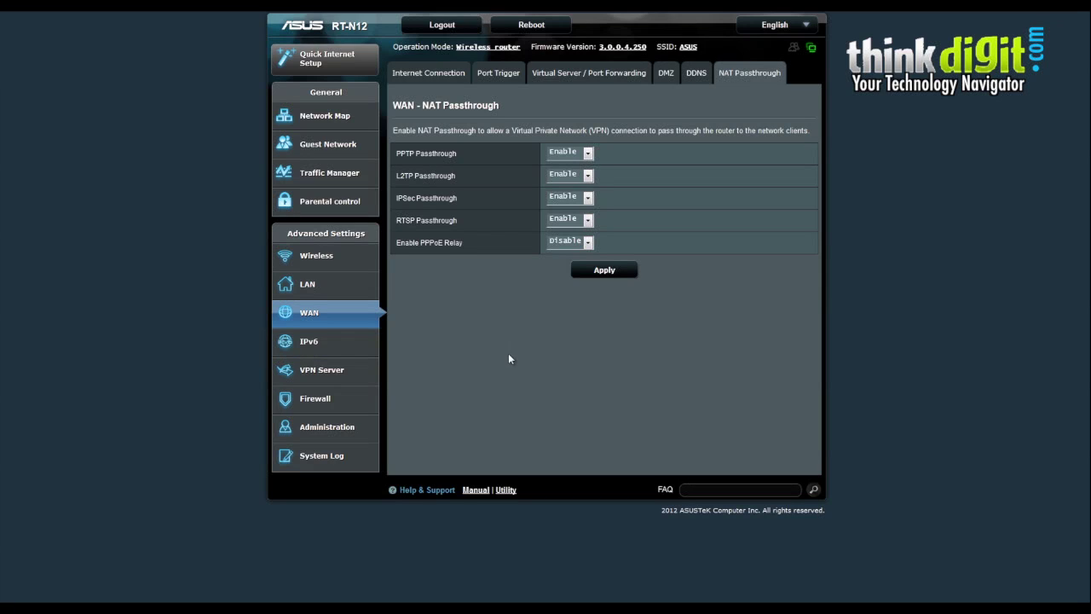
View the IPv6 configuration and the VPN Server's basic configuration and VPN details.
left_click(307, 341)
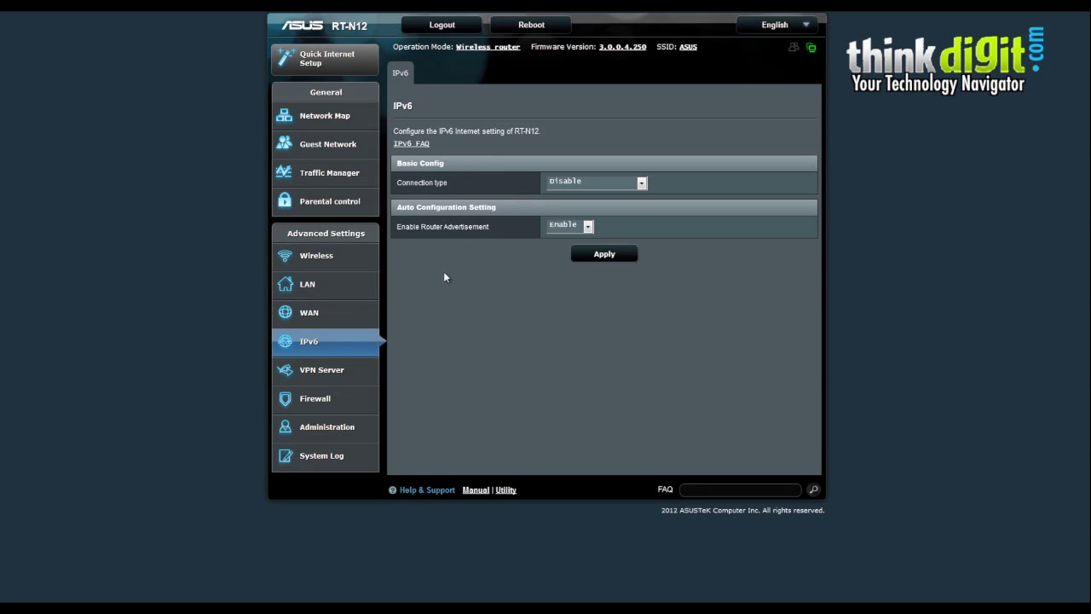
left_click(328, 381)
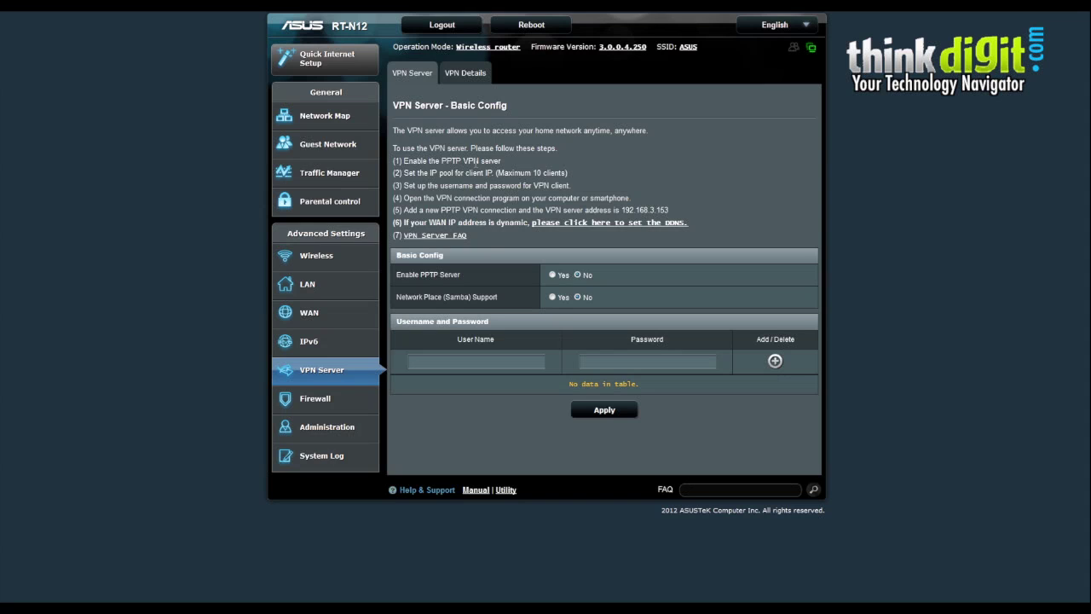
left_click(467, 75)
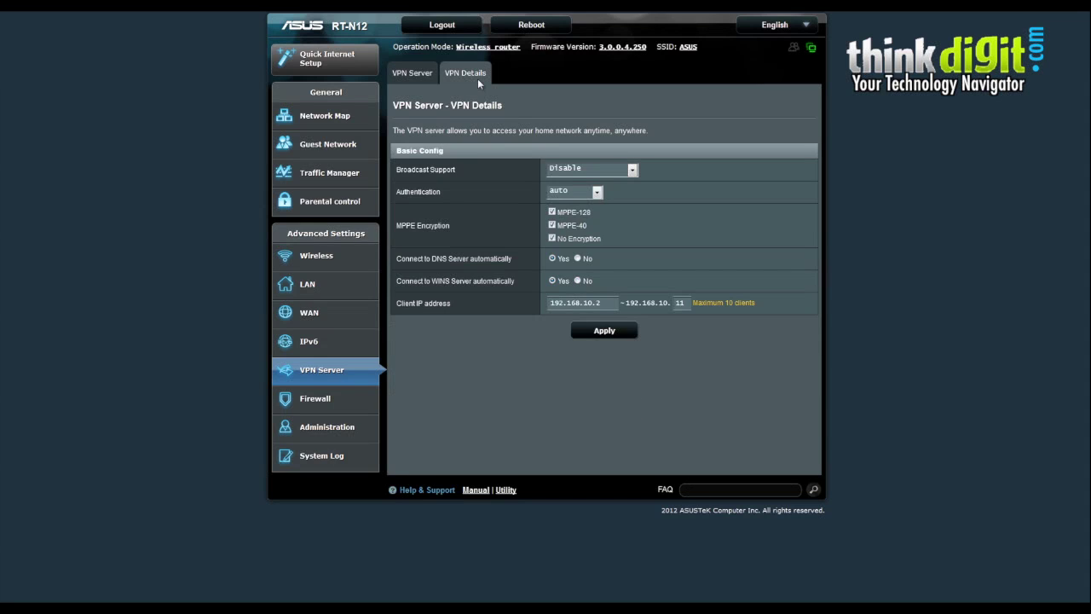
Look over the firewall's general settings, URL Filter and Network Services Filter.
left_click(322, 406)
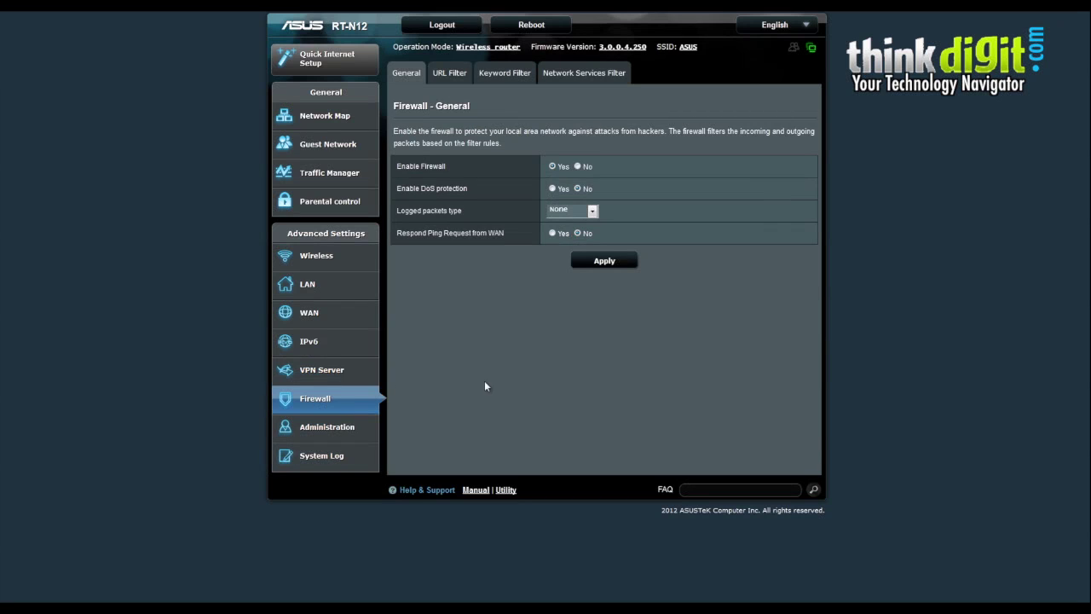
left_click(457, 80)
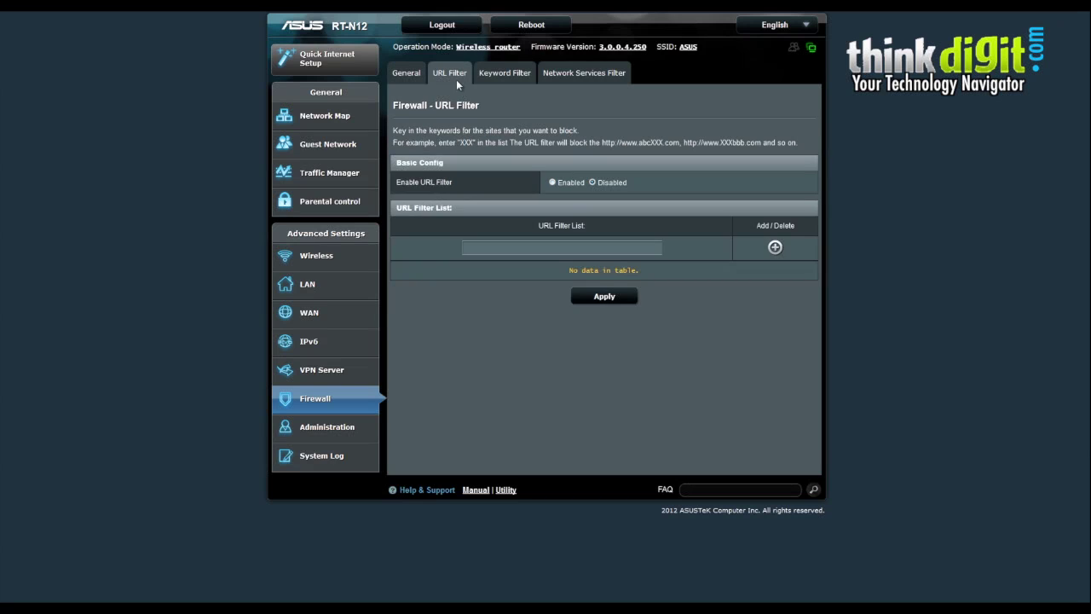
left_click(549, 79)
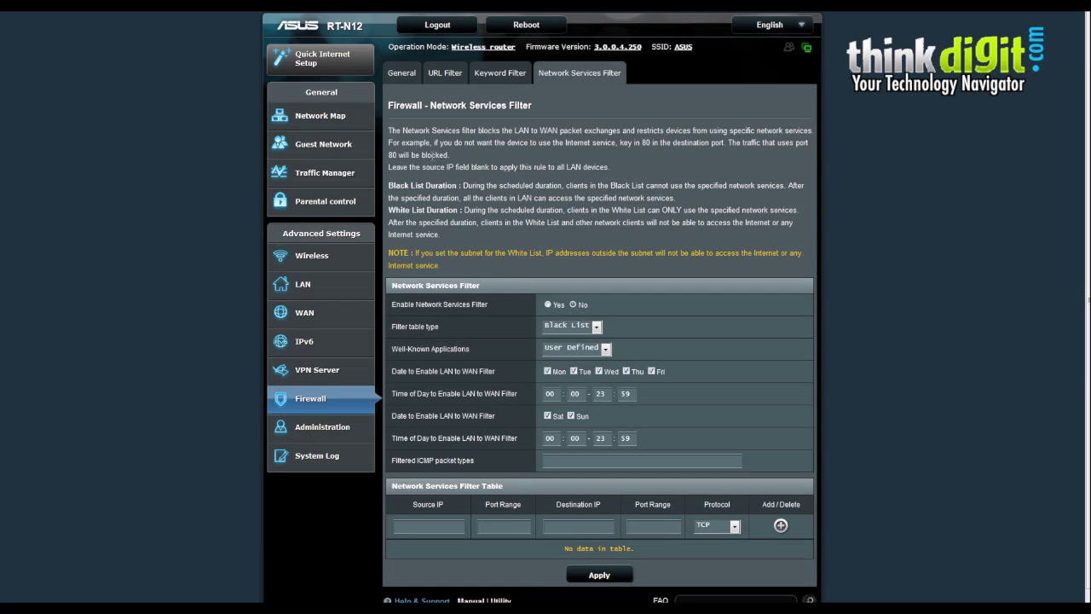
scroll(495, 351, "down", 1)
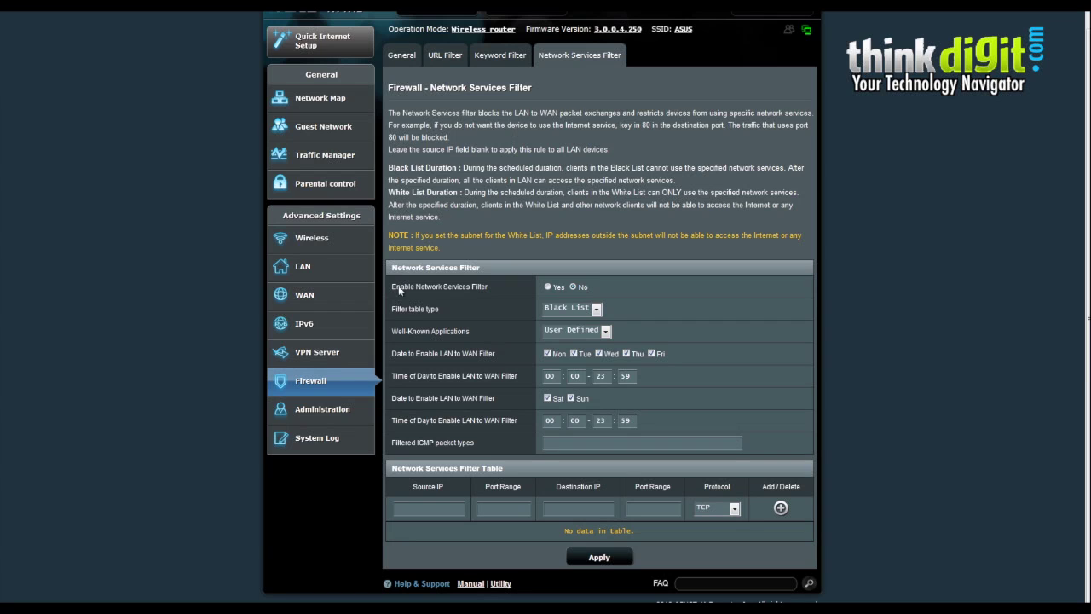
Review the RT-N12's administration options: Operation Mode, System, Firmware Upgrade and Restore/Save/Upload Setting.
left_click(317, 418)
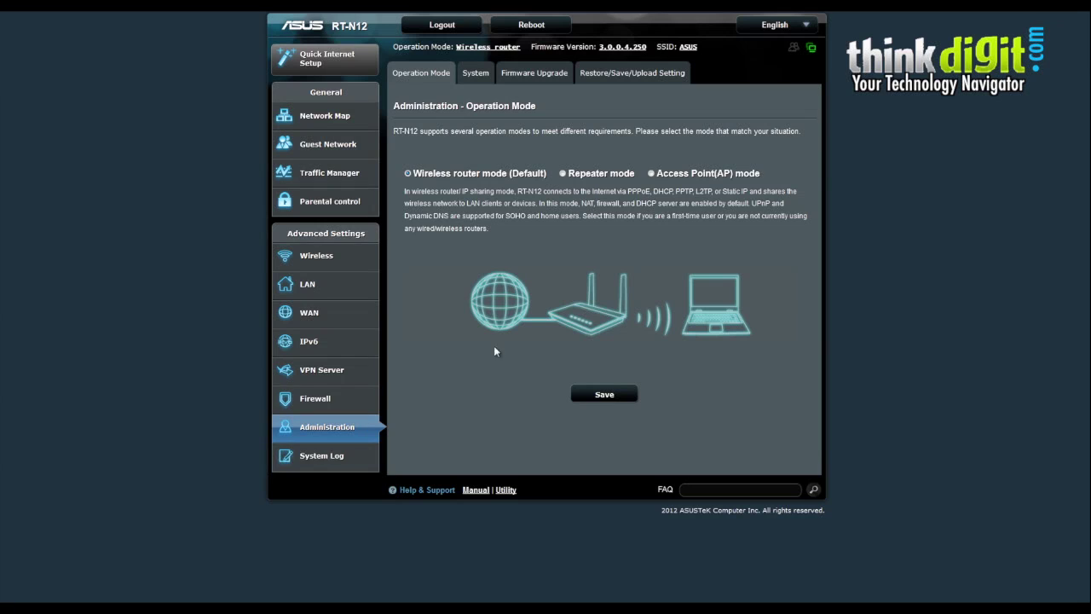
left_click(474, 73)
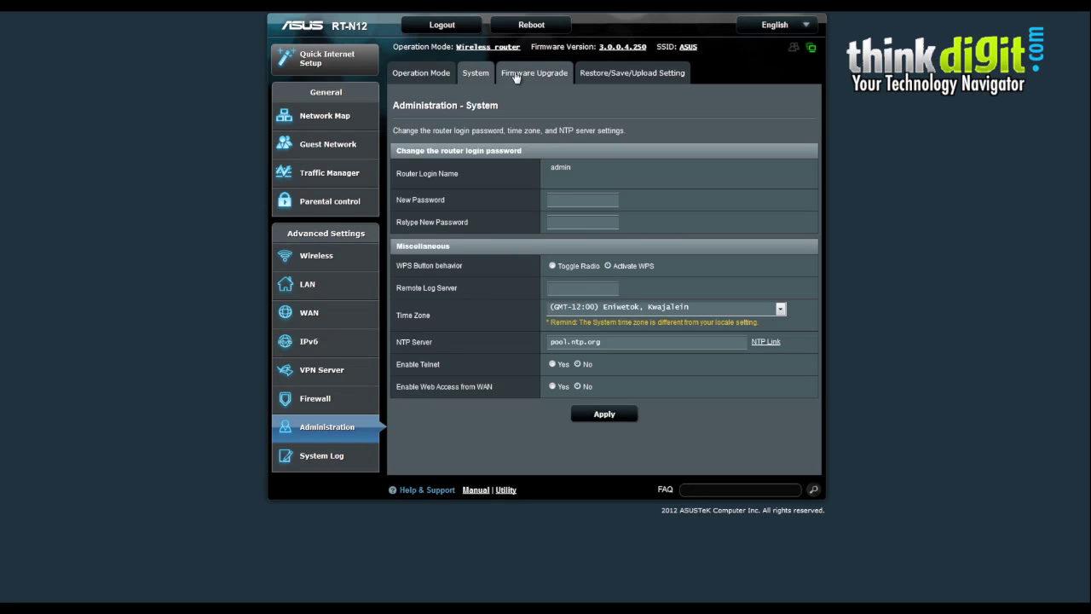
left_click(515, 75)
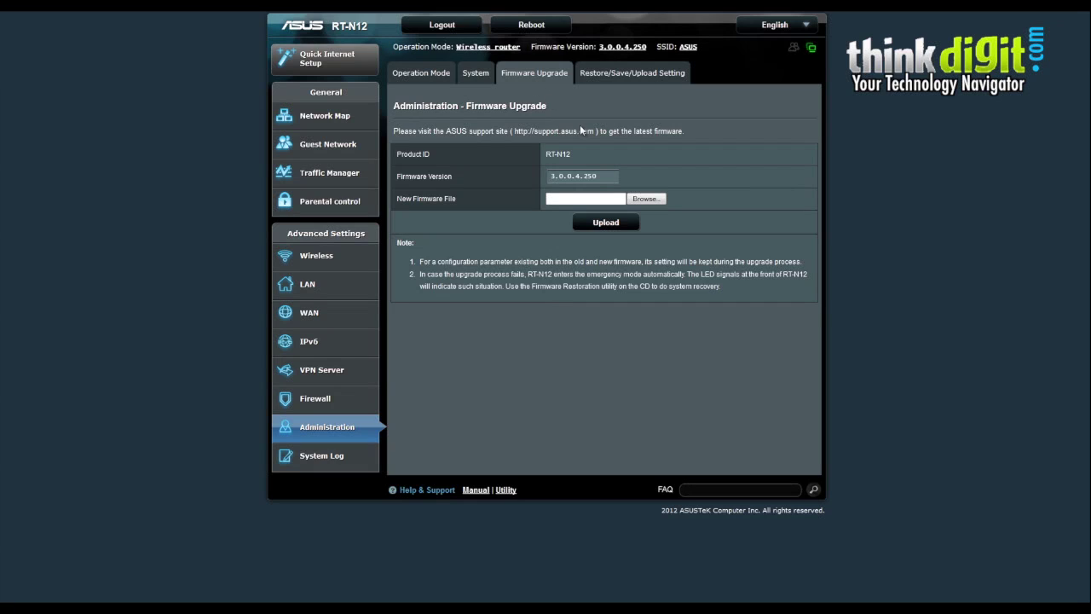
left_click(660, 76)
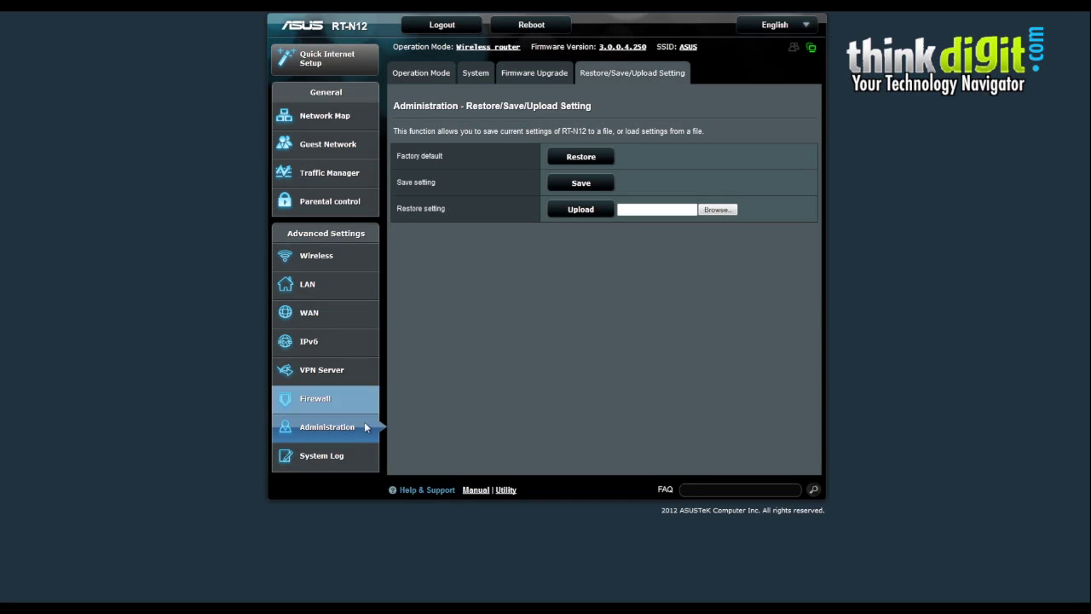
Read through the RT-N12's general, wireless and port forwarding logs and its routing table, and return to the Network Map.
left_click(337, 458)
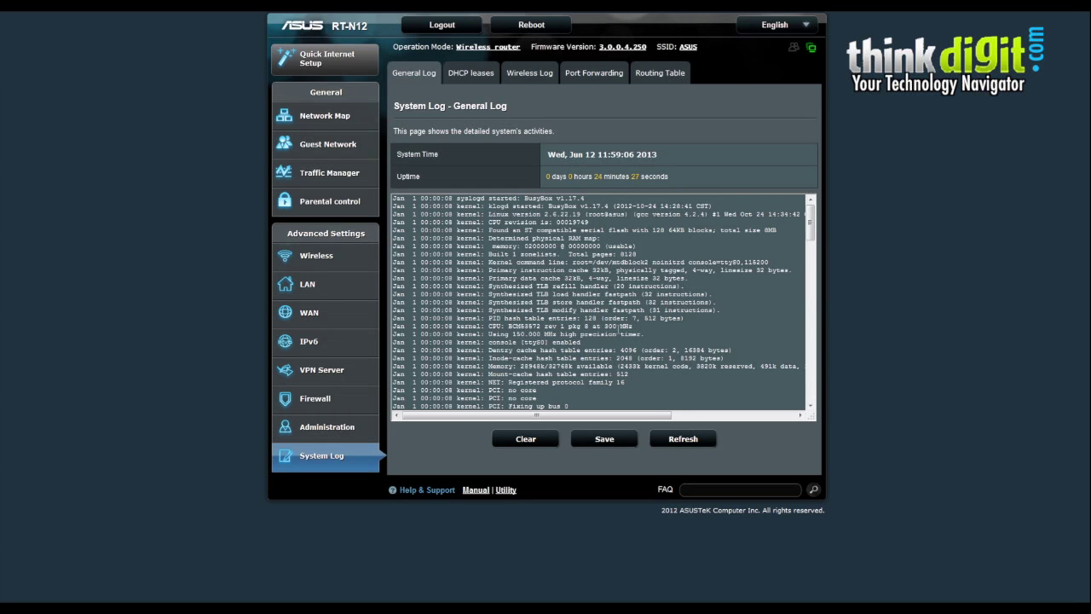
scroll(617, 330, "down", 8)
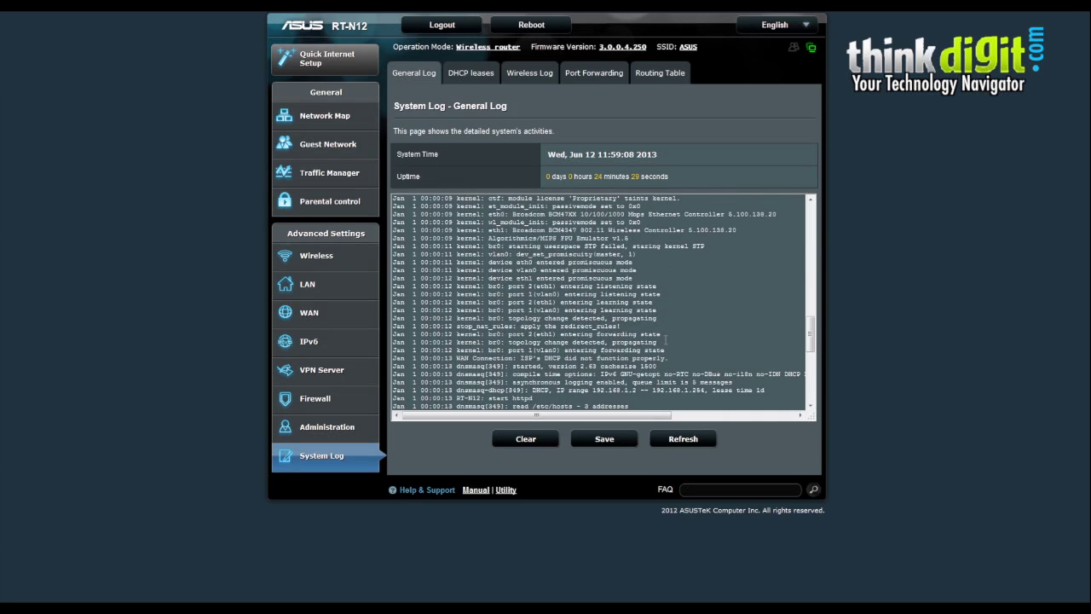
scroll(665, 341, "down", 10)
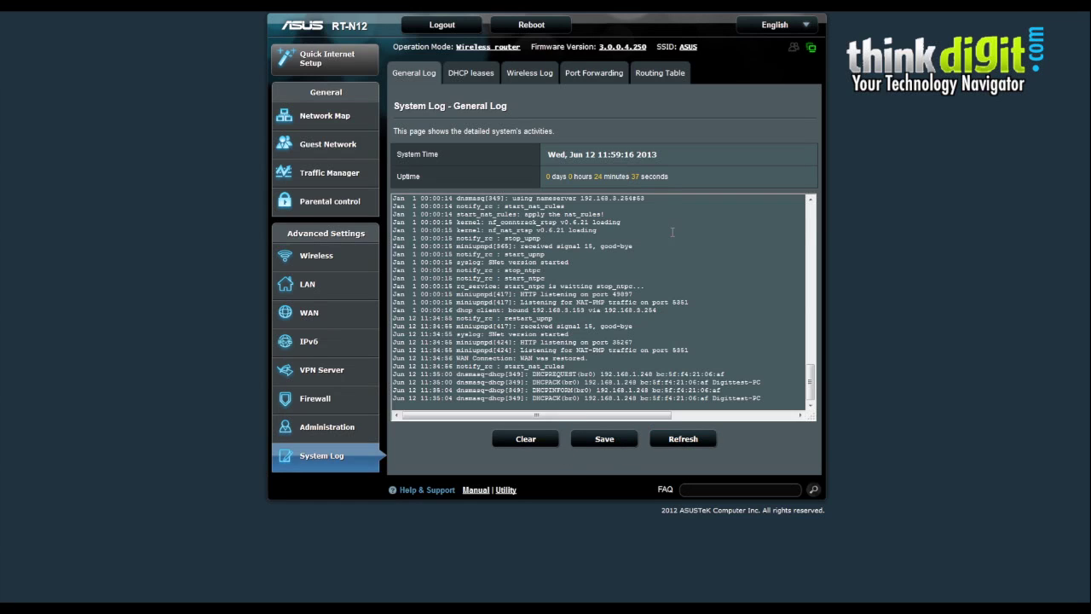
left_click(519, 76)
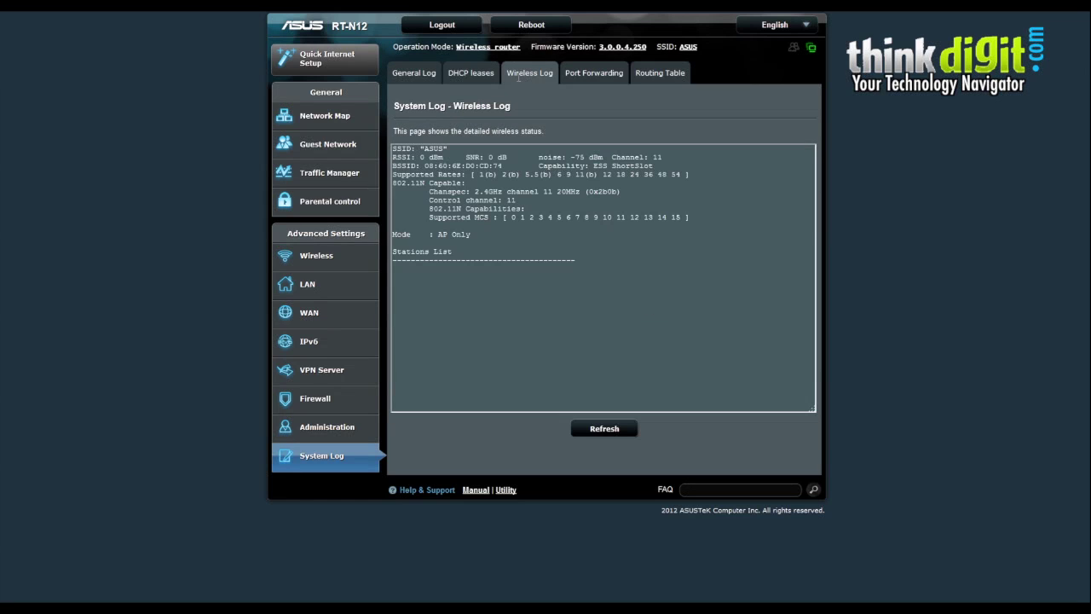
left_click(620, 77)
left_click(650, 81)
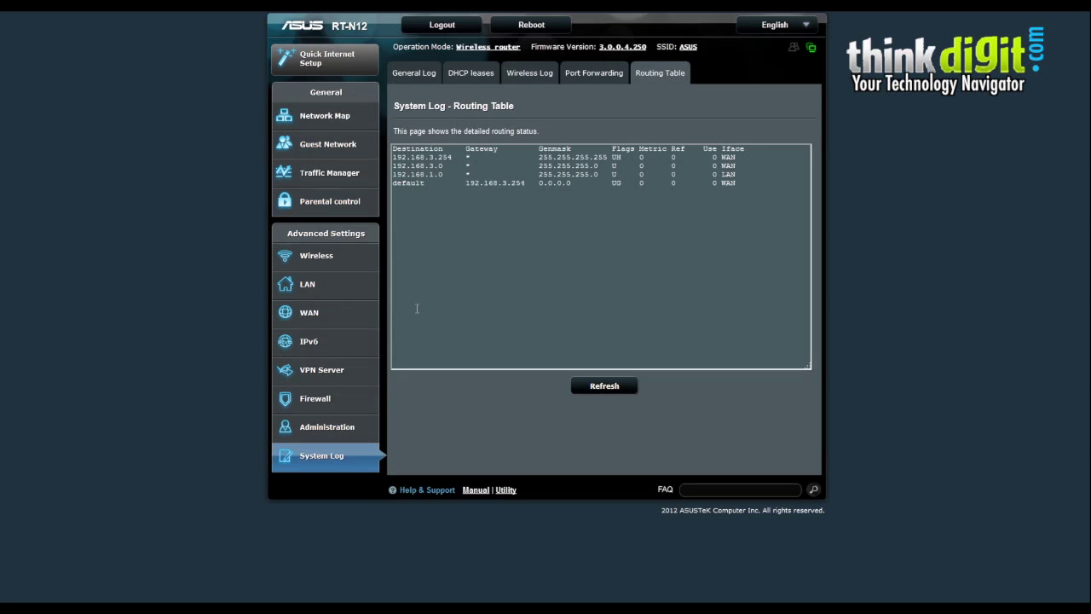
left_click(314, 120)
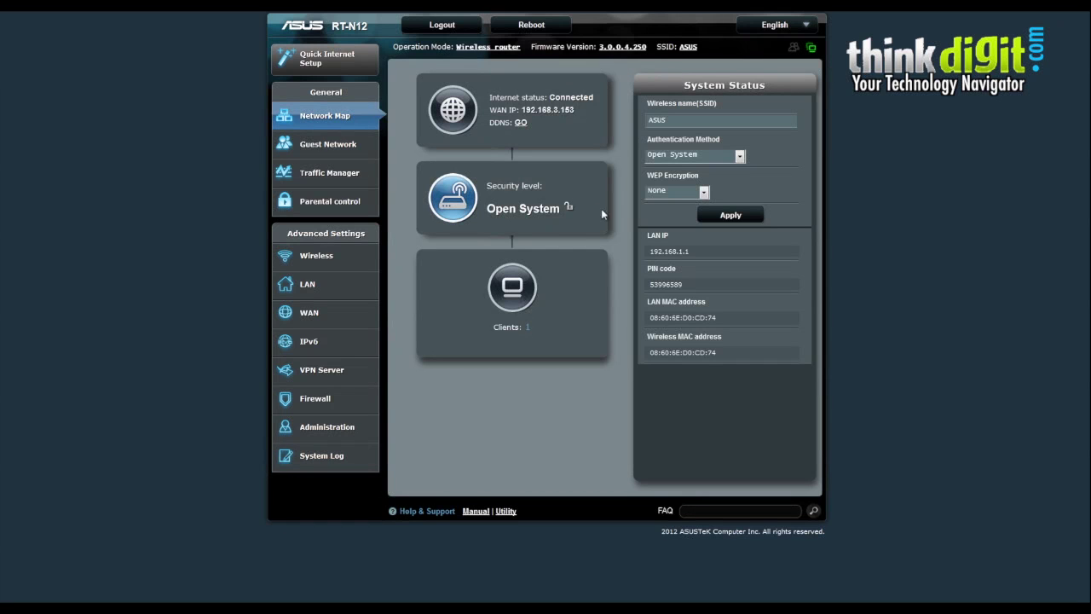